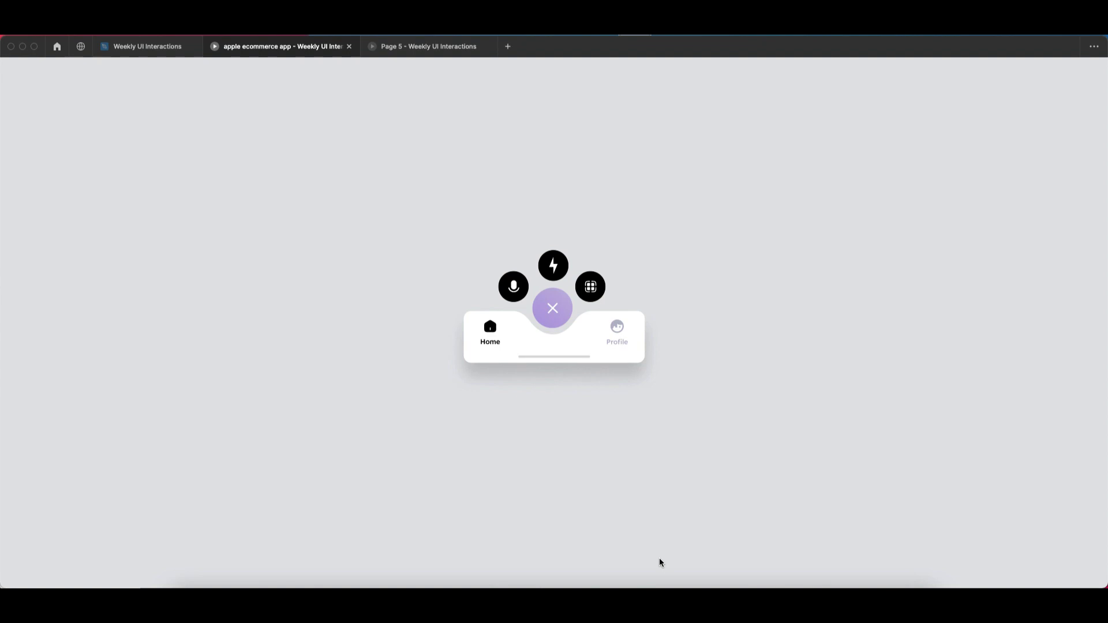
# - Preview the prototype's floating menu by repeatedly opening and closing the three action icons with the purple plus button
pyautogui.click(554, 312)
pyautogui.click(556, 312)
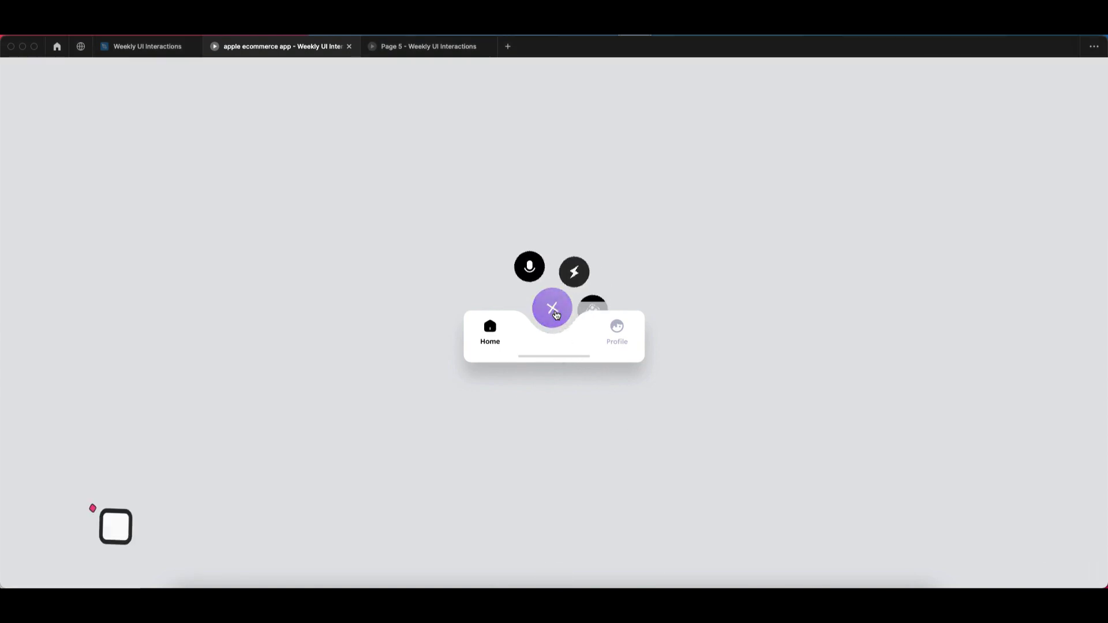
pyautogui.click(554, 312)
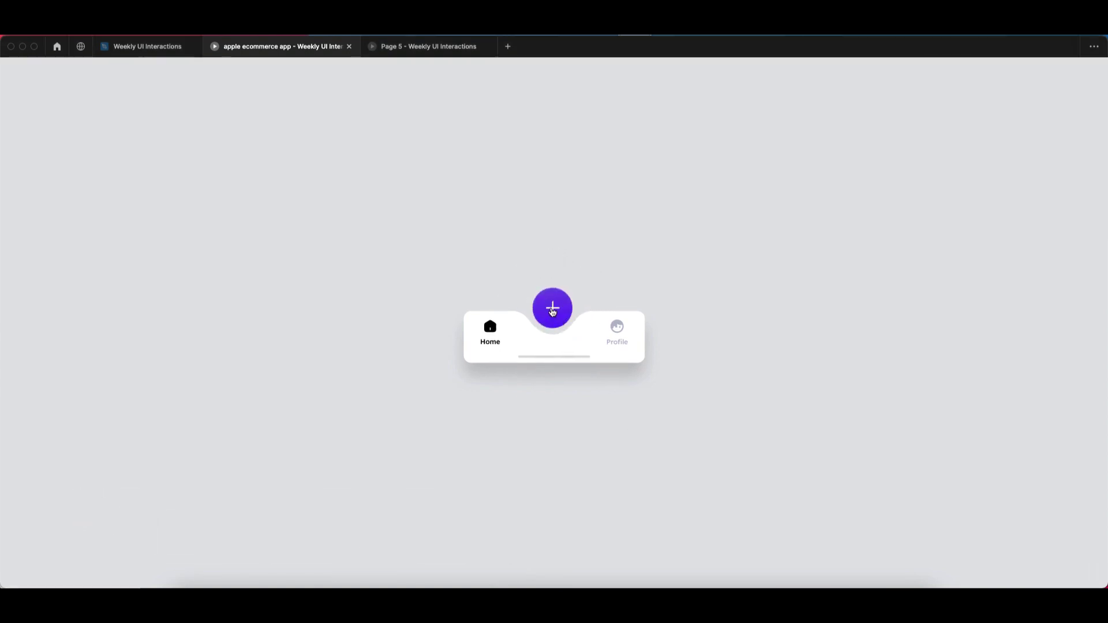
pyautogui.click(553, 312)
pyautogui.click(553, 311)
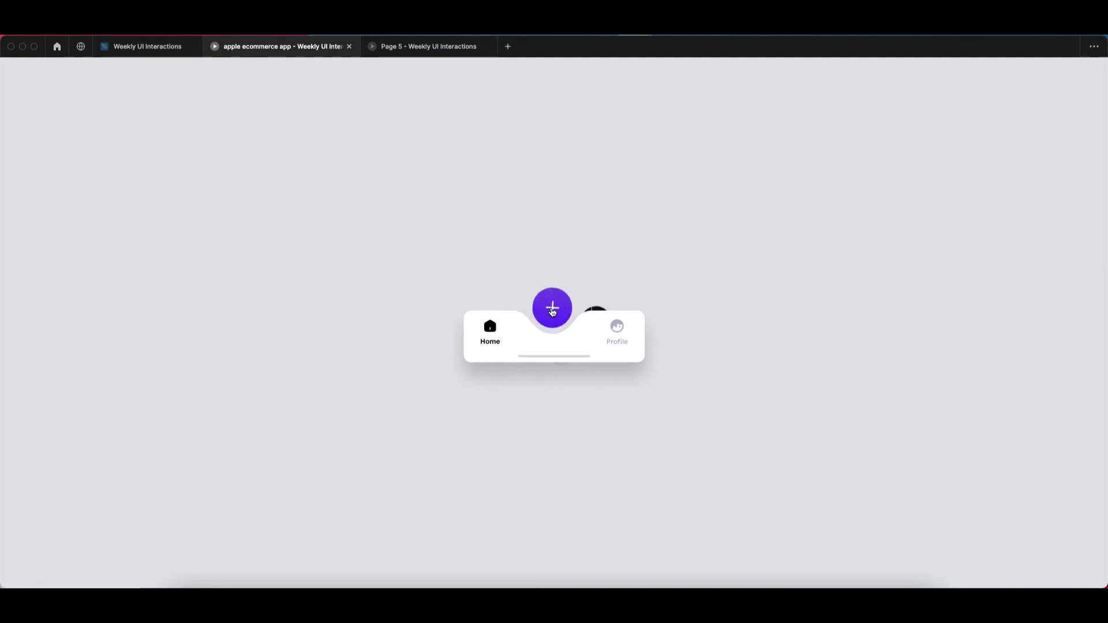
pyautogui.click(554, 313)
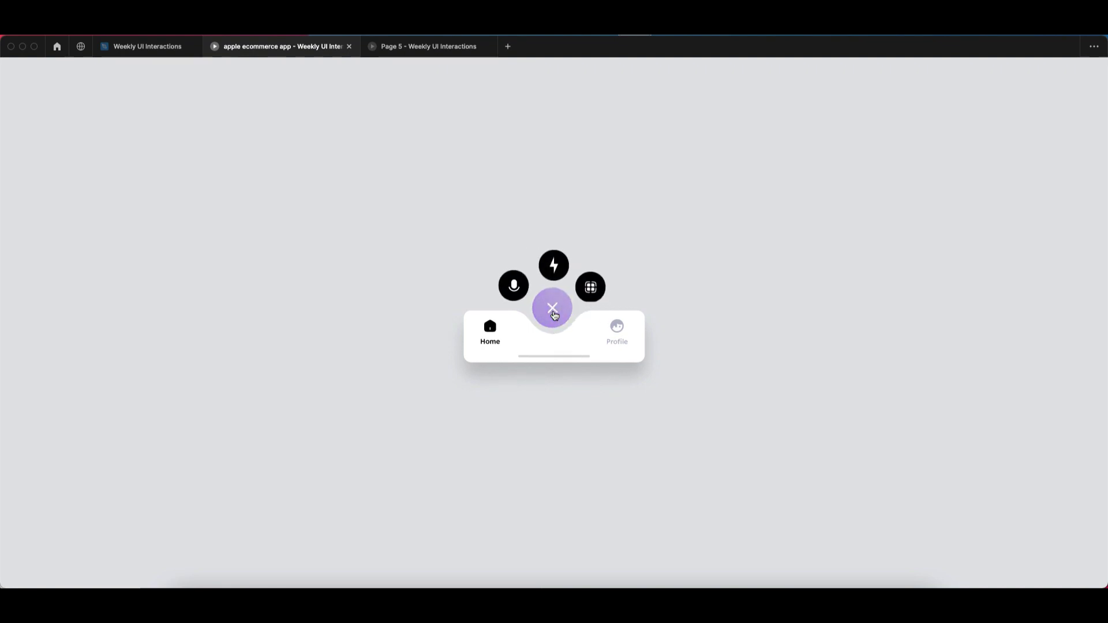
pyautogui.click(554, 313)
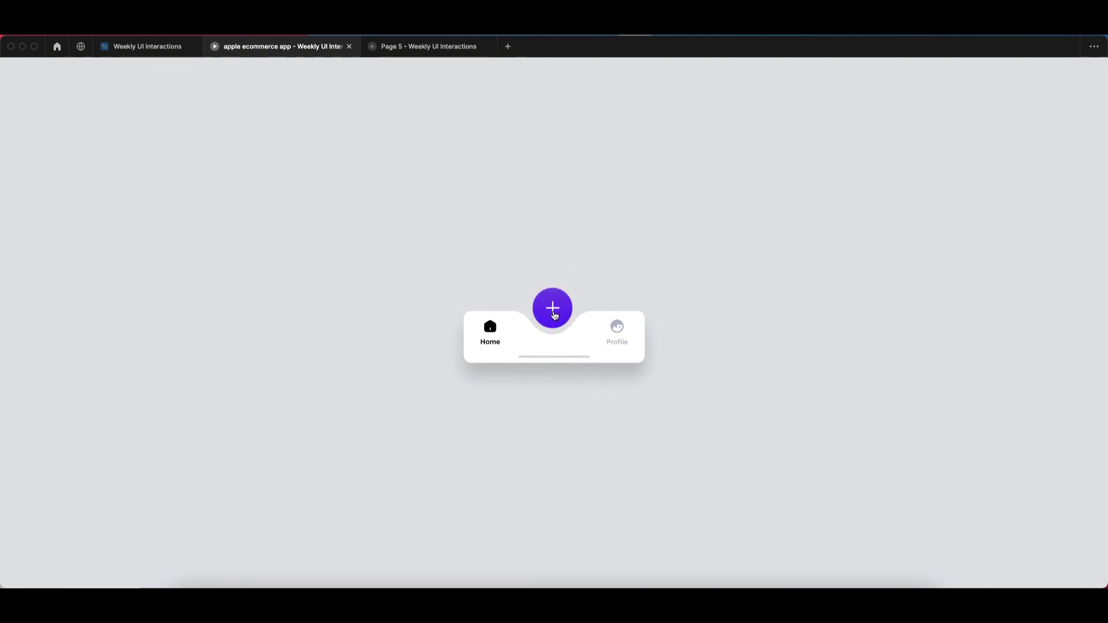
pyautogui.click(554, 314)
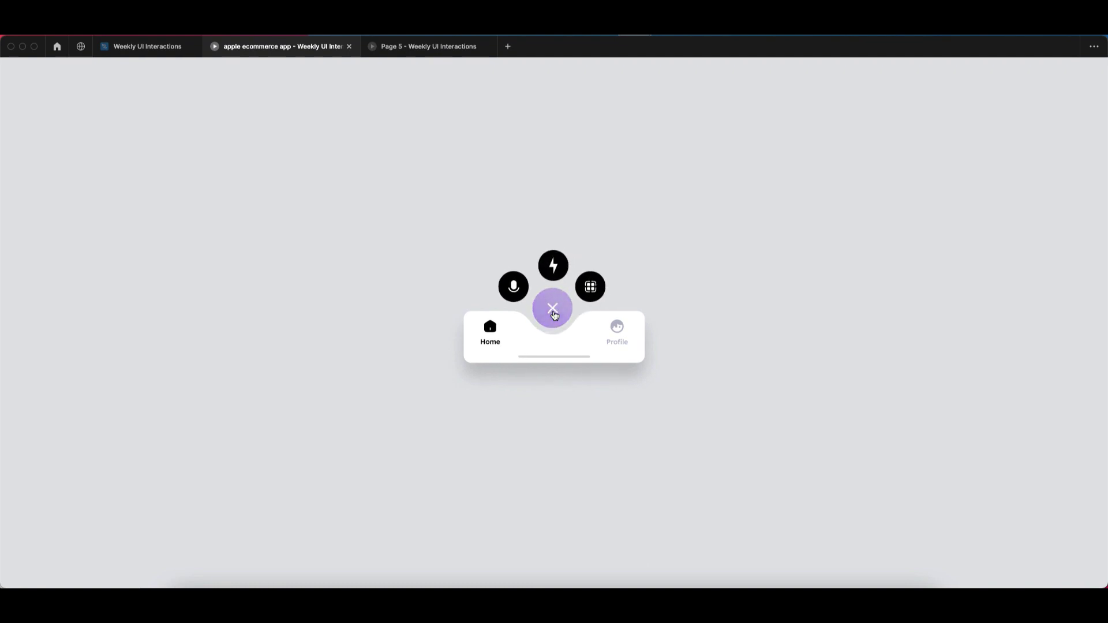
pyautogui.click(554, 314)
pyautogui.click(554, 313)
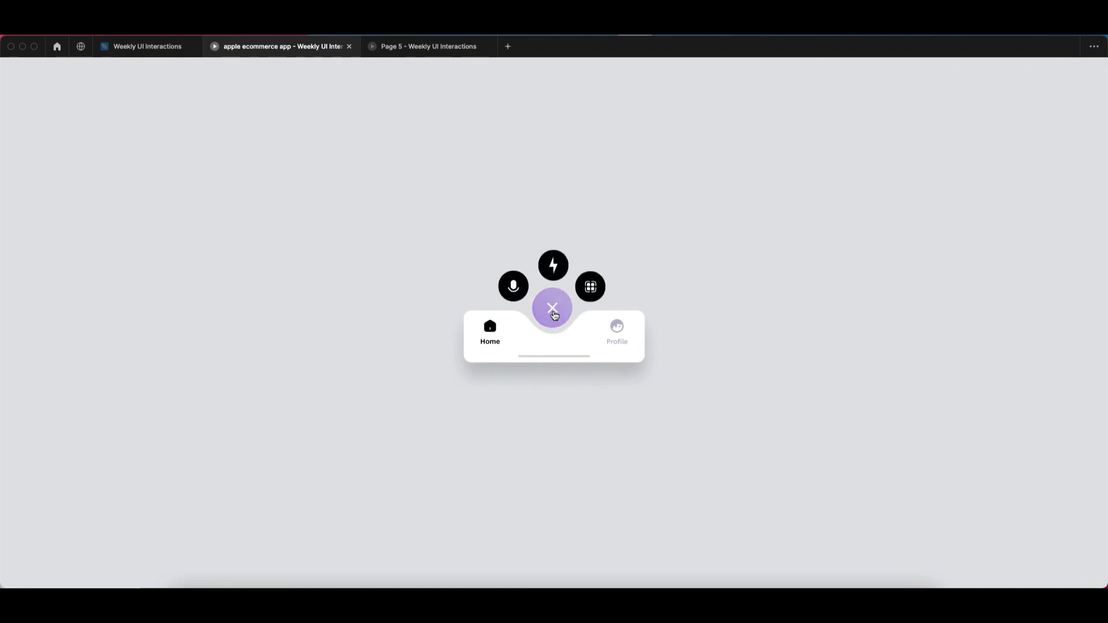
pyautogui.click(554, 314)
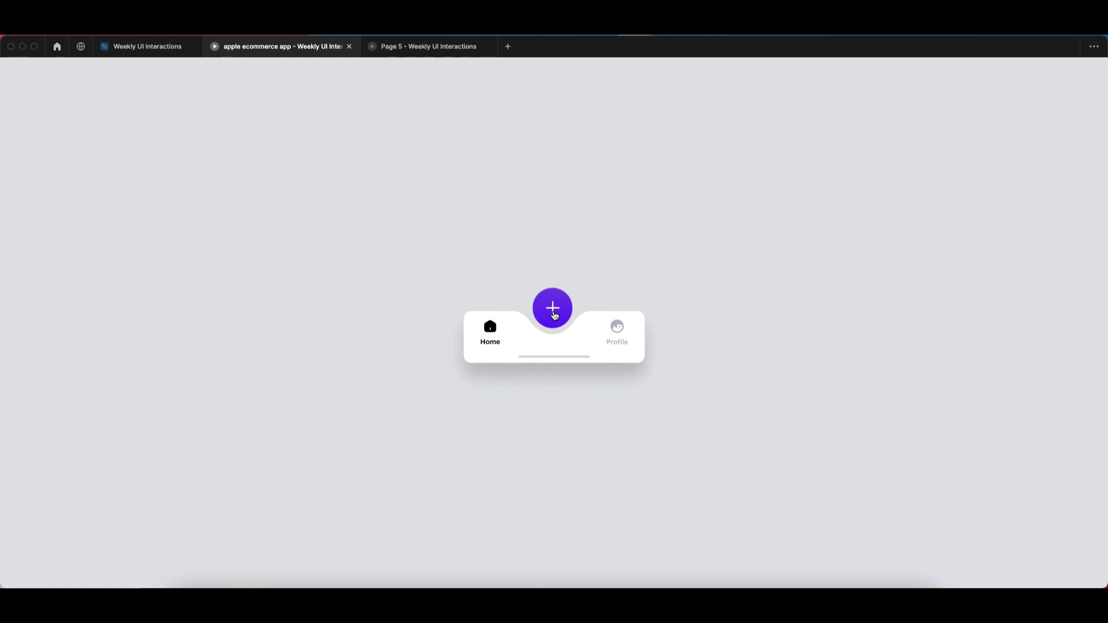
pyautogui.click(554, 313)
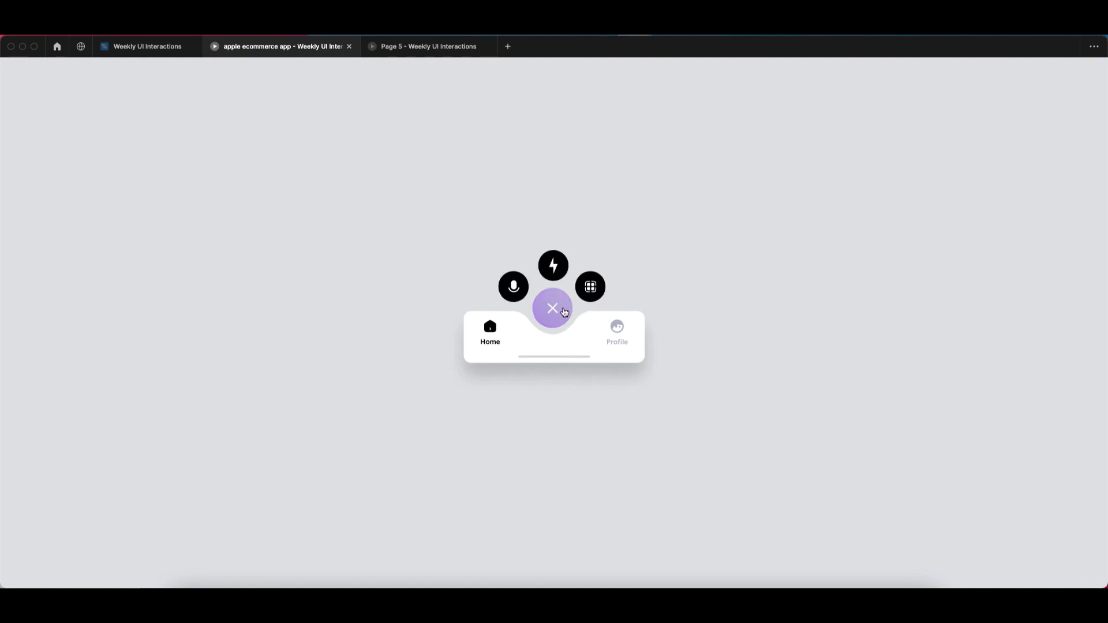
pyautogui.click(563, 312)
pyautogui.click(555, 314)
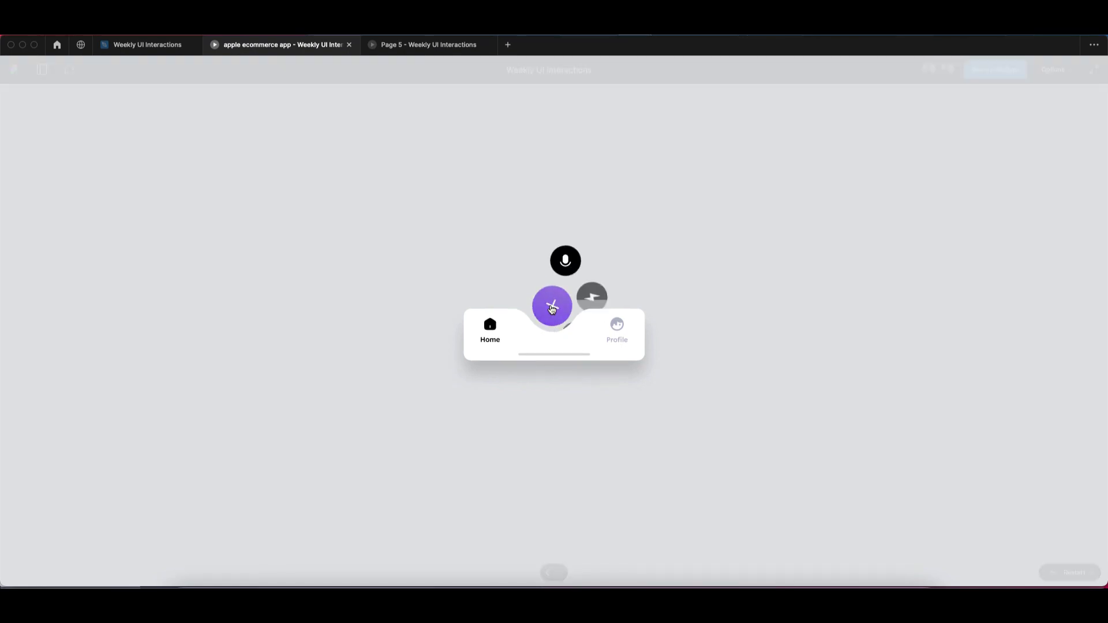
pyautogui.click(552, 316)
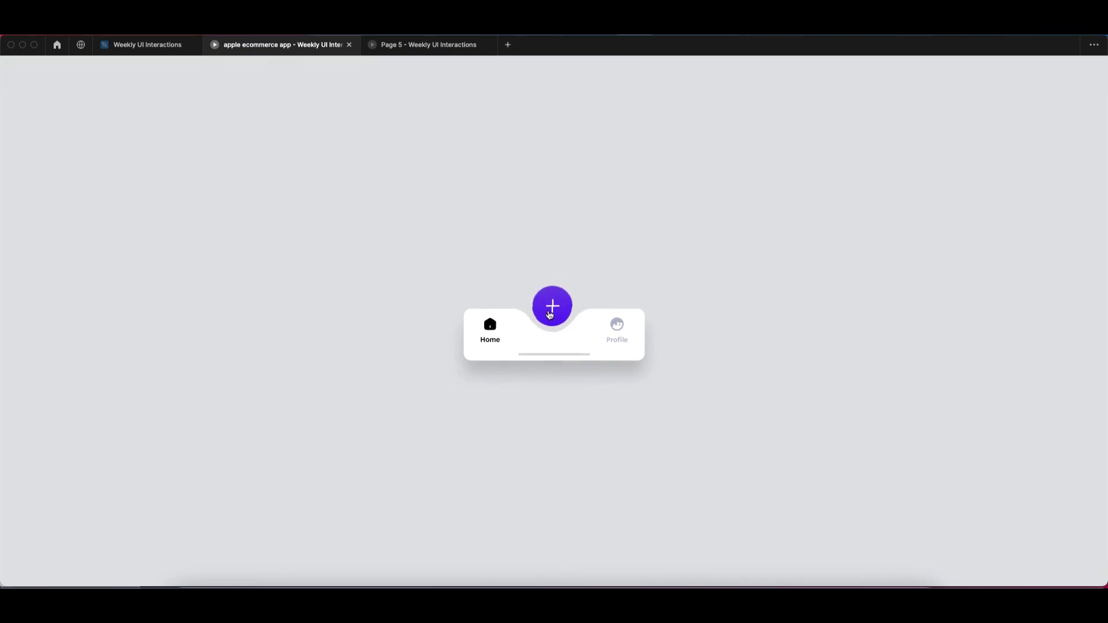
pyautogui.click(550, 315)
pyautogui.click(551, 317)
pyautogui.click(552, 321)
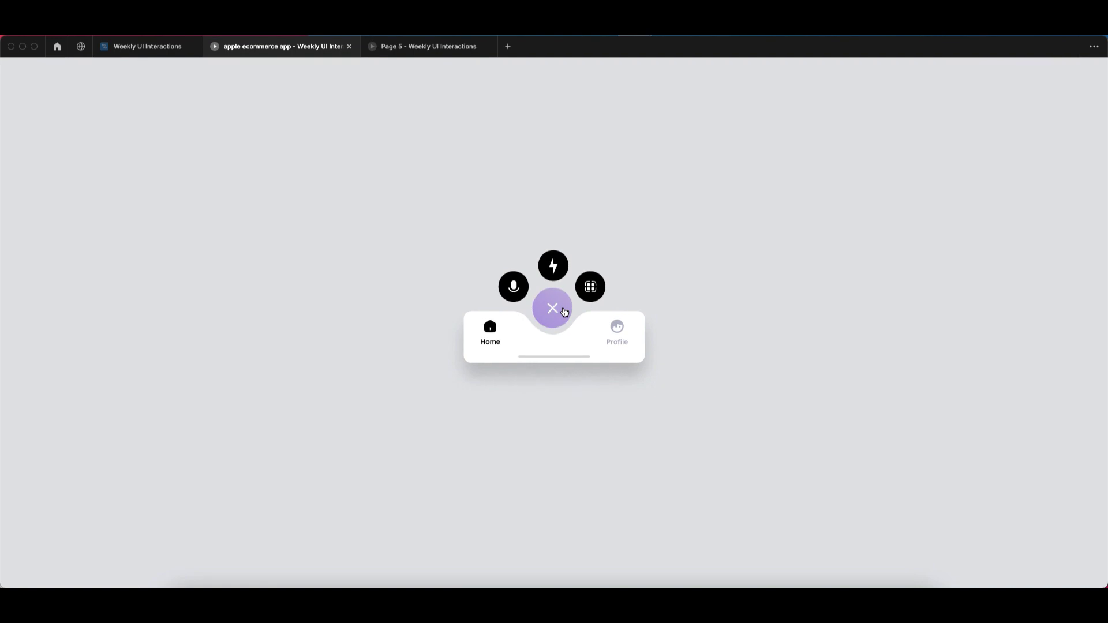
pyautogui.click(565, 312)
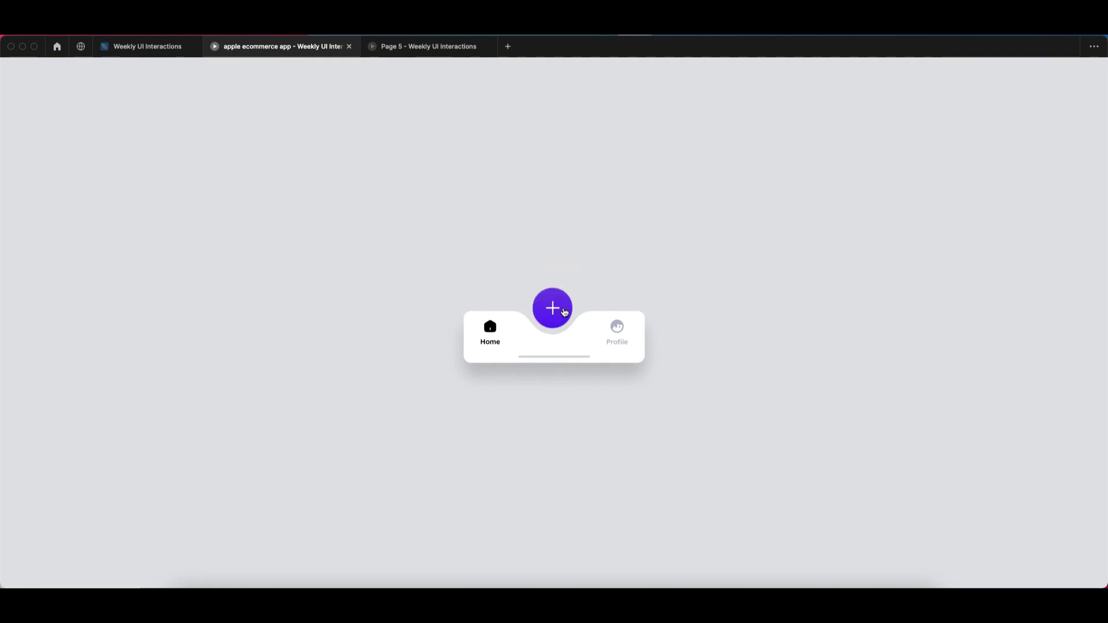
pyautogui.click(565, 311)
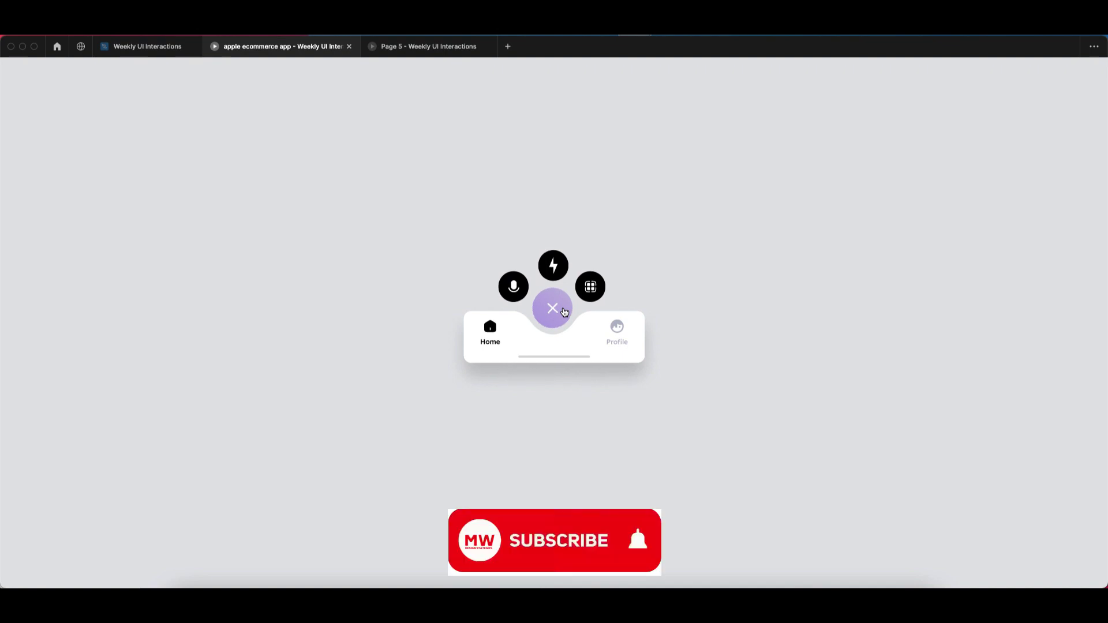
pyautogui.click(564, 312)
pyautogui.click(564, 312)
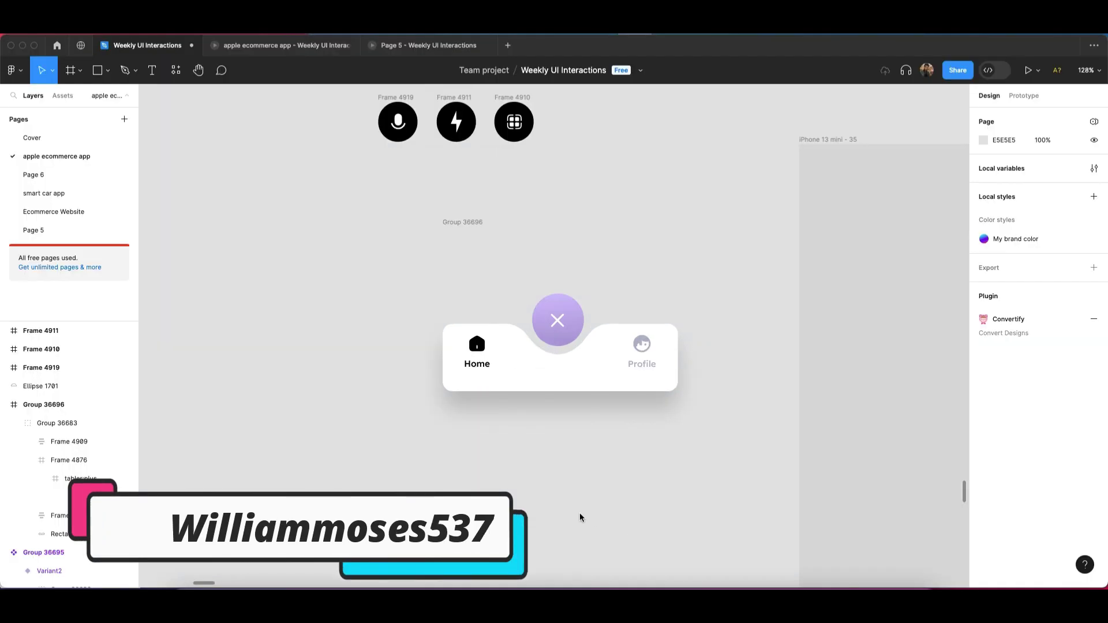
# - Move the microphone, lightning and grid icon frames into Group 36696, arranging them in an arc above the purple close button
pyautogui.click(453, 221)
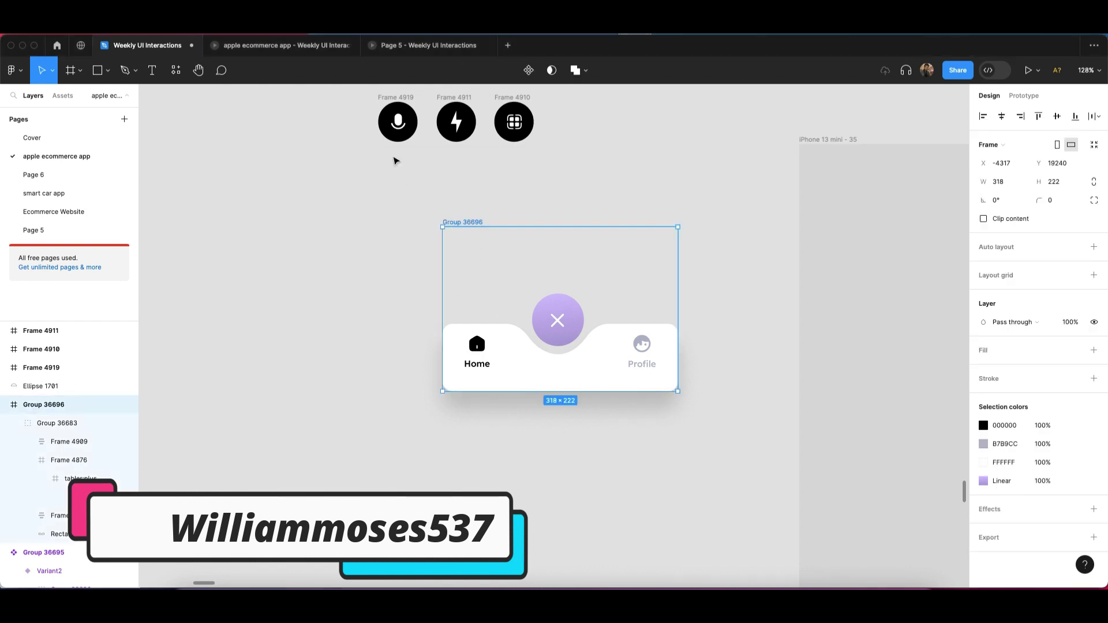
pyautogui.scroll(3, 394, 160)
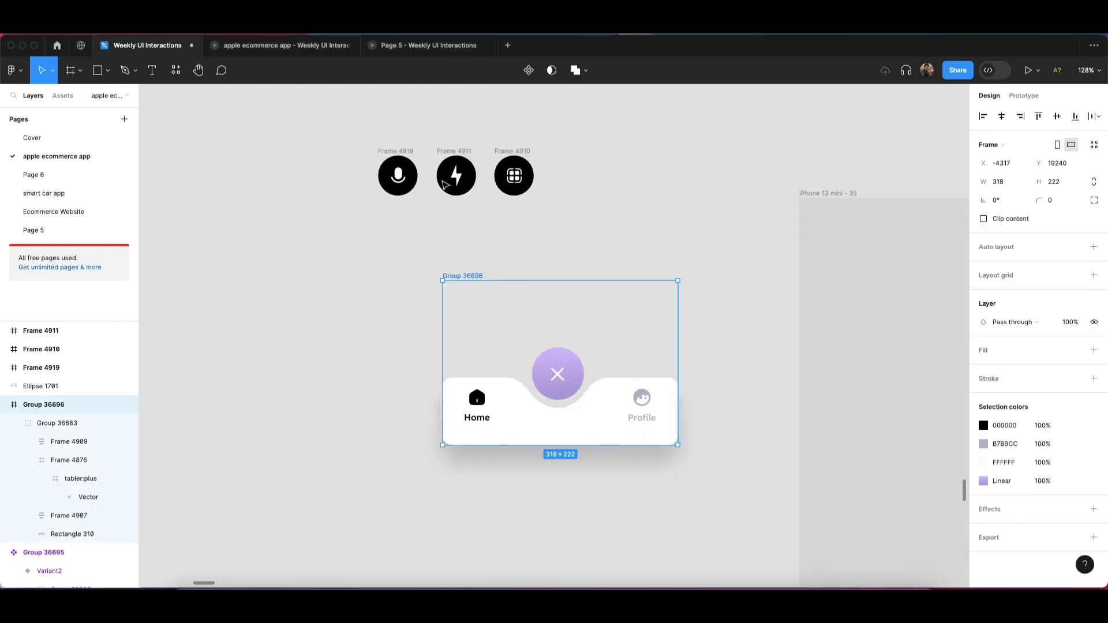
pyautogui.click(515, 173)
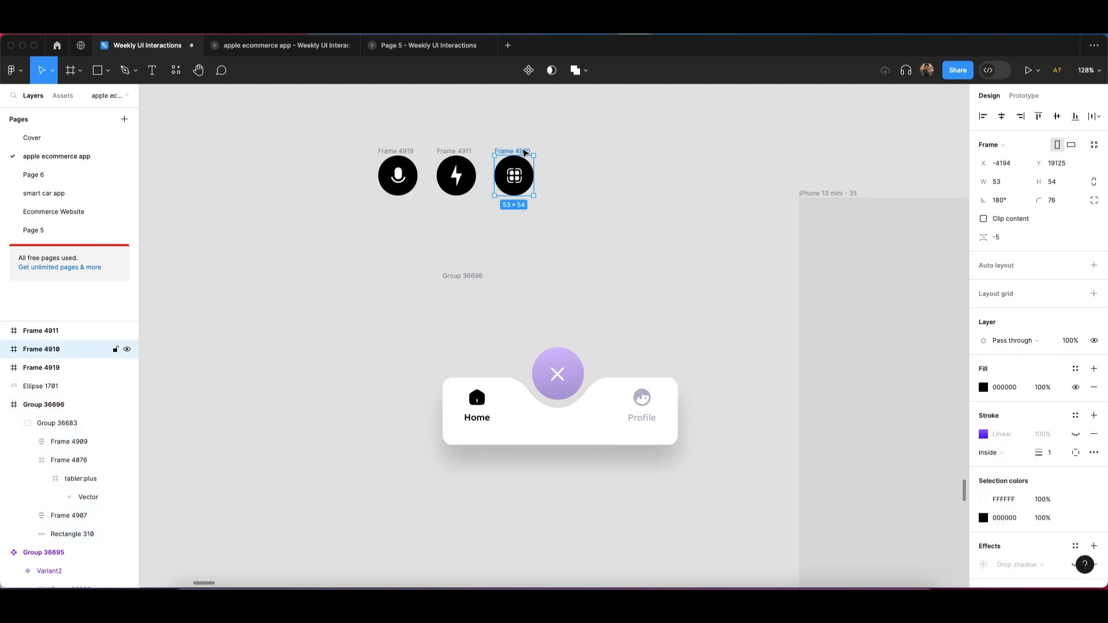
pyautogui.click(616, 297)
pyautogui.moveTo(389, 152); pyautogui.dragTo(494, 317)
pyautogui.click(447, 153)
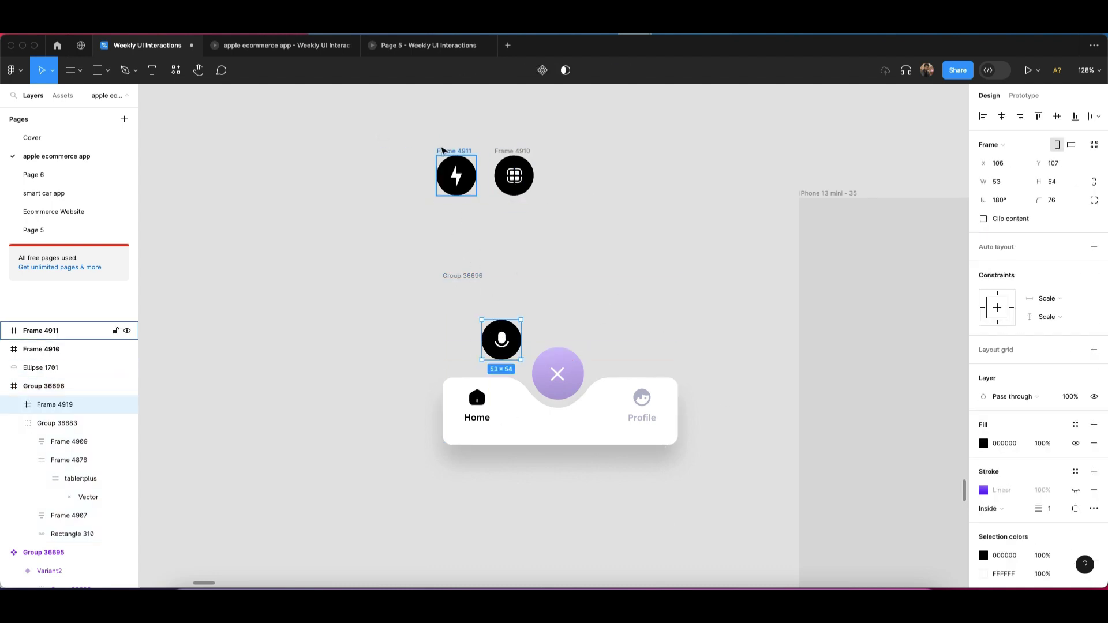
pyautogui.moveTo(448, 152); pyautogui.dragTo(549, 296)
pyautogui.click(510, 157)
pyautogui.moveTo(511, 157); pyautogui.dragTo(609, 318)
# - Level the microphone and grid icons at Y 107 on either side of the lightning icon
pyautogui.keyDown('shift'); pyautogui.click(506, 340); pyautogui.keyUp('shift')
pyautogui.scroll(4, 547, 334)
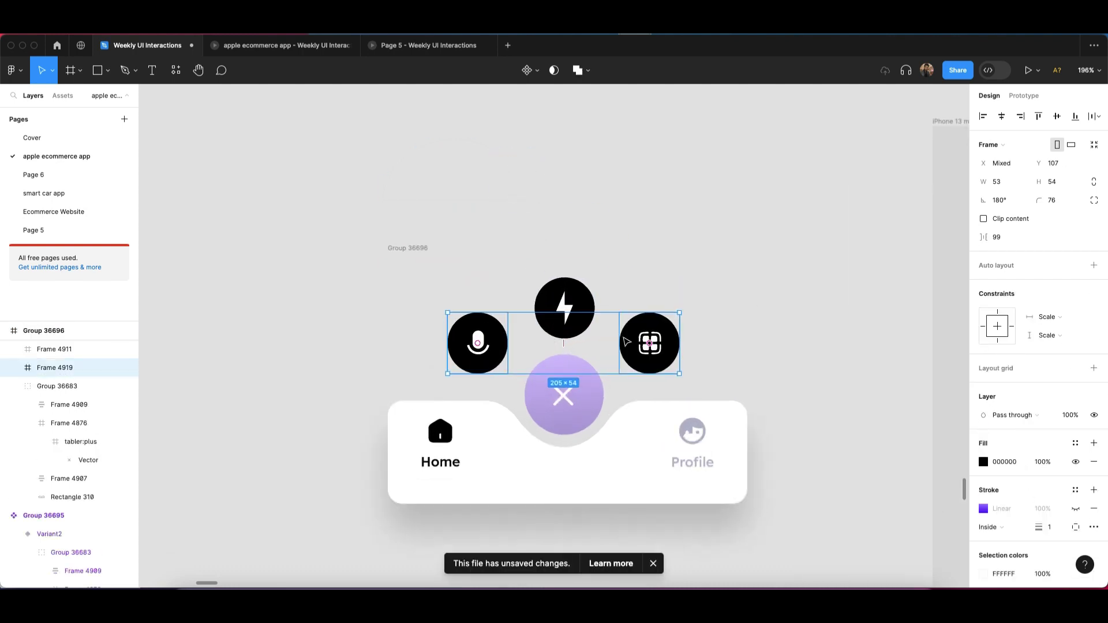
pyautogui.click(773, 277)
pyautogui.moveTo(640, 359); pyautogui.dragTo(636, 356)
pyautogui.click(630, 266)
pyautogui.scroll(-4, 532, 315)
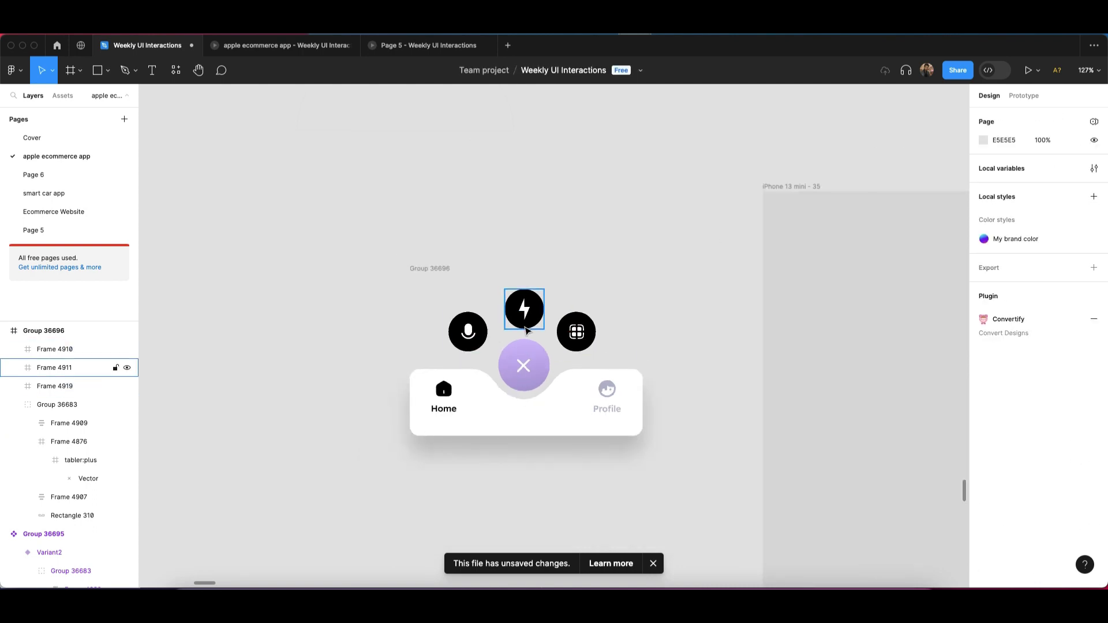
# - Shift the grid icon slightly outward to X 258 to balance the arc around the lightning icon
pyautogui.click(532, 317)
pyautogui.scroll(6, 534, 316)
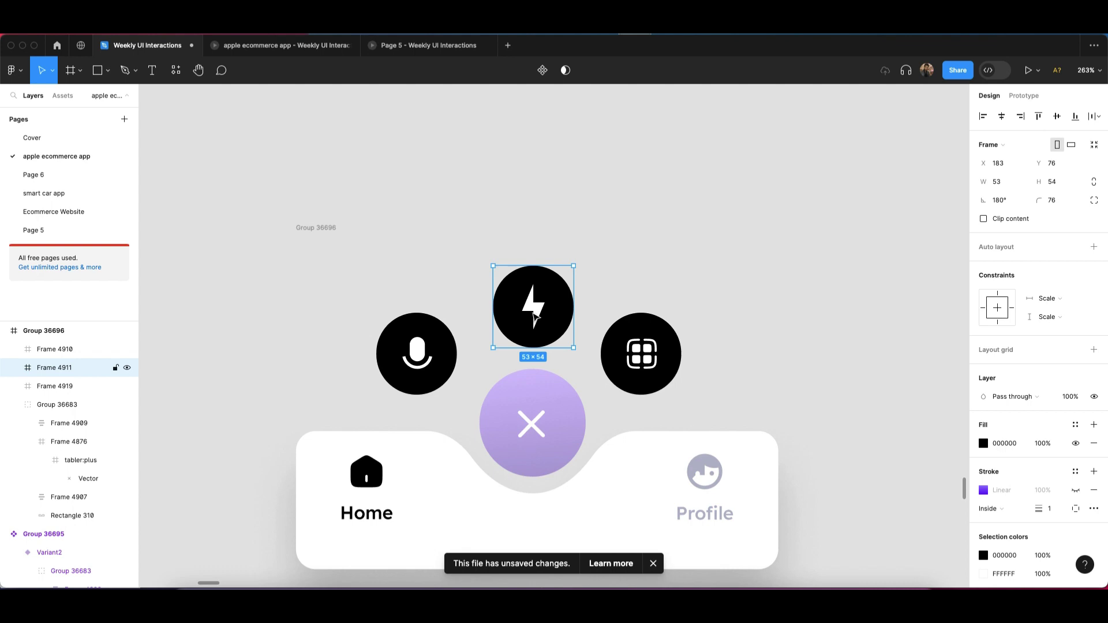
pyautogui.click(641, 353)
pyautogui.moveTo(641, 353); pyautogui.dragTo(646, 354)
pyautogui.scroll(-2, 591, 364)
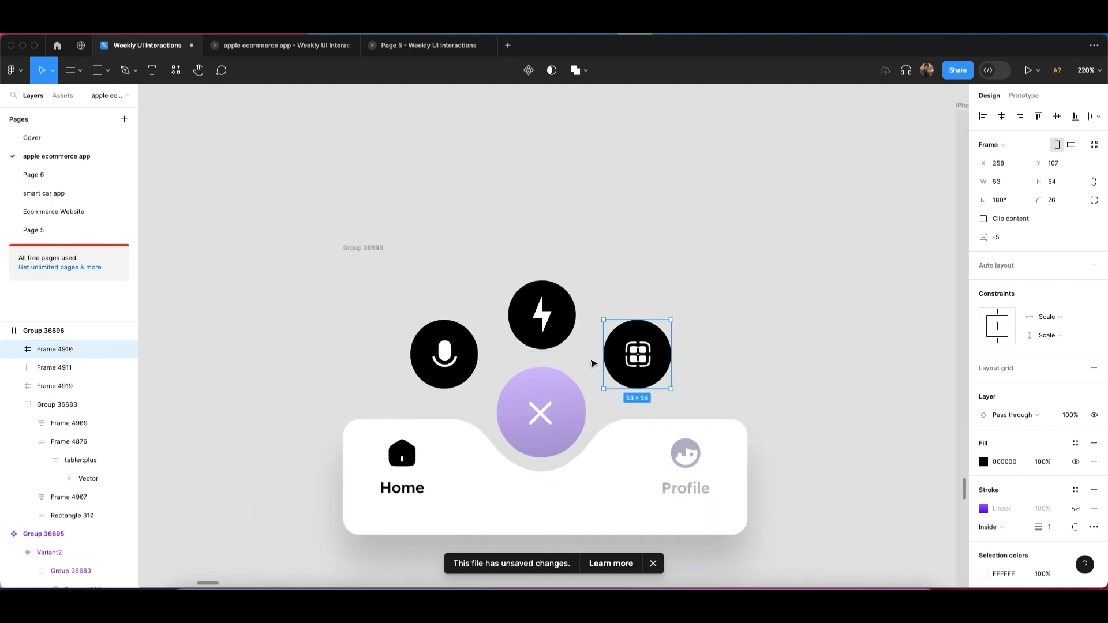
pyautogui.click(592, 363)
pyautogui.scroll(-3, 583, 346)
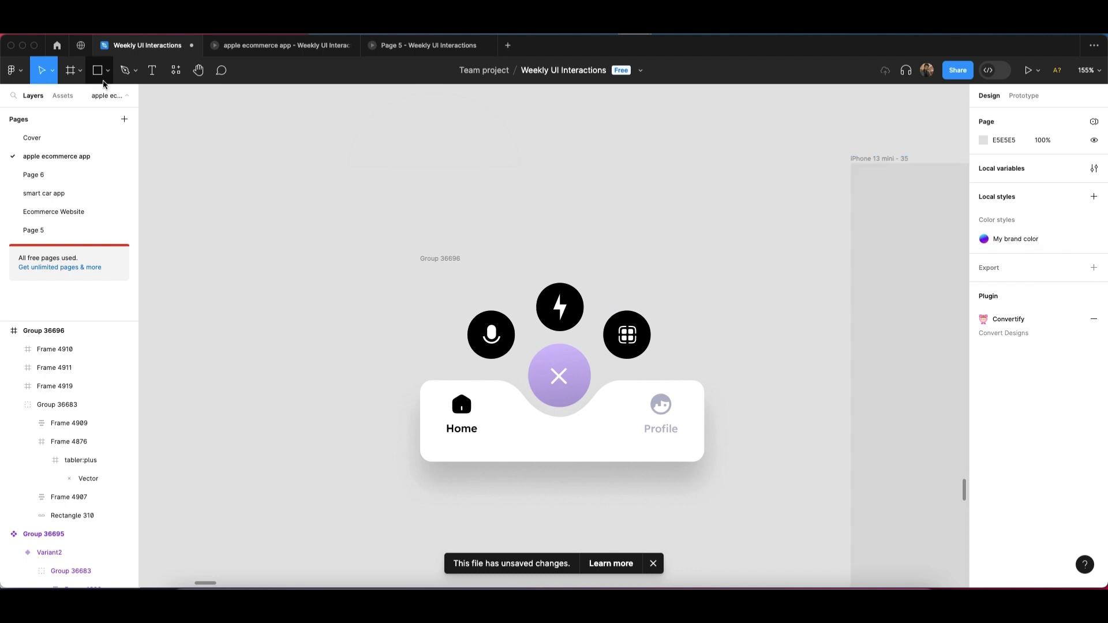
# - Draw an ellipse about 175 × 171 in Group 36696 and centre it over the purple close button at X 70, Y 40
pyautogui.click(107, 70)
pyautogui.click(69, 137)
pyautogui.scroll(-1, 456, 273)
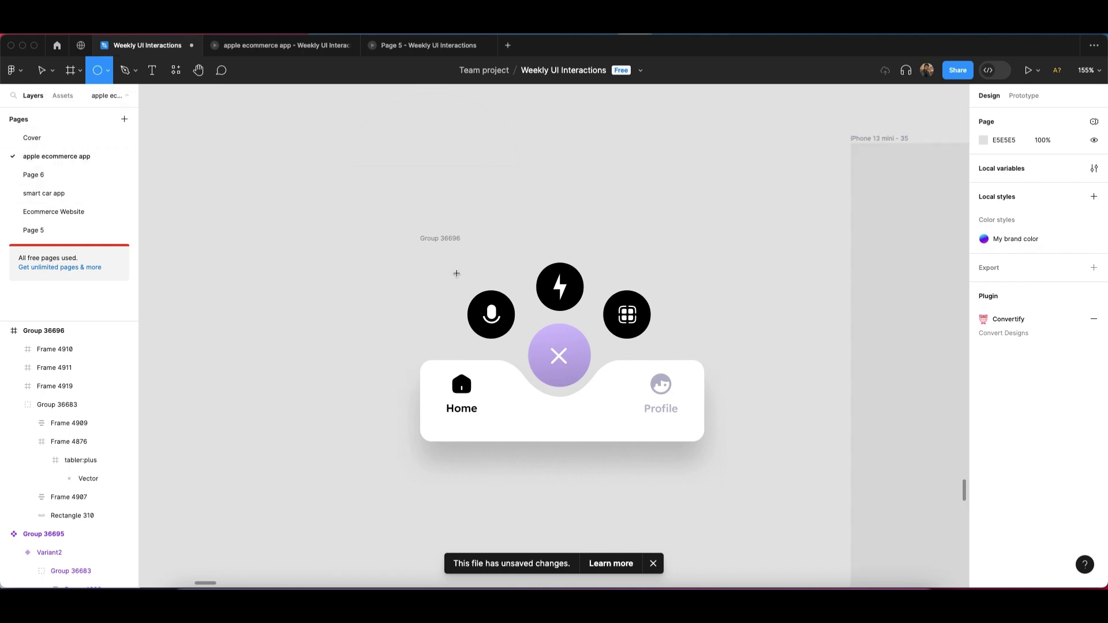
pyautogui.moveTo(500, 262)
pyautogui.mouseDown()
pyautogui.moveTo(680, 438)
pyautogui.moveTo(656, 415)
pyautogui.mouseUp()
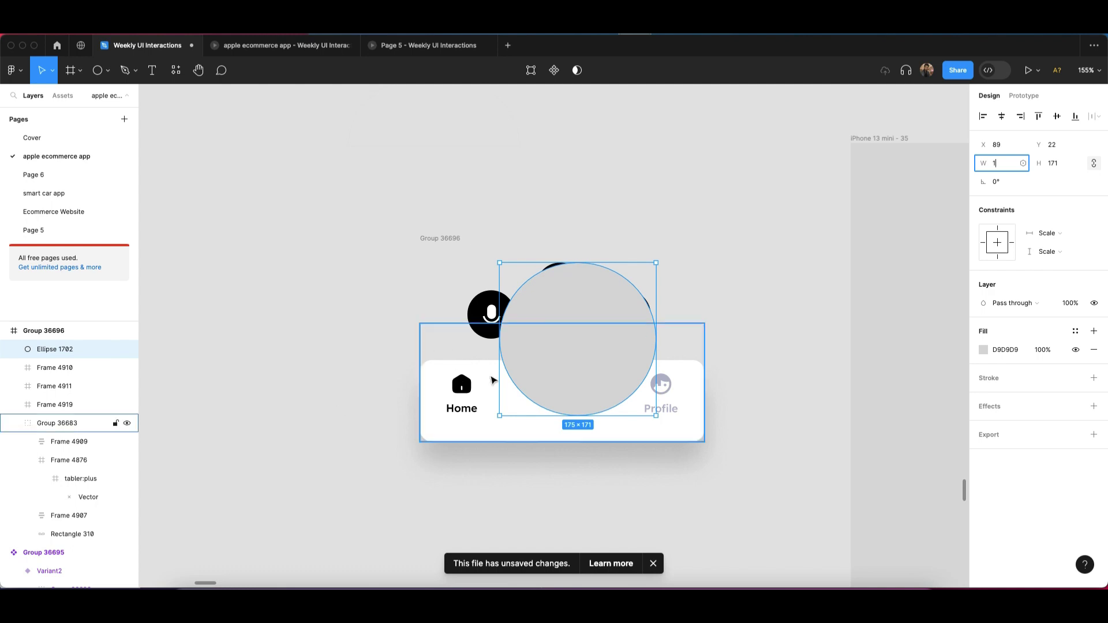
pyautogui.scroll(2, 494, 377)
pyautogui.press('Return')
pyautogui.hotkey('ctrl', 'z')
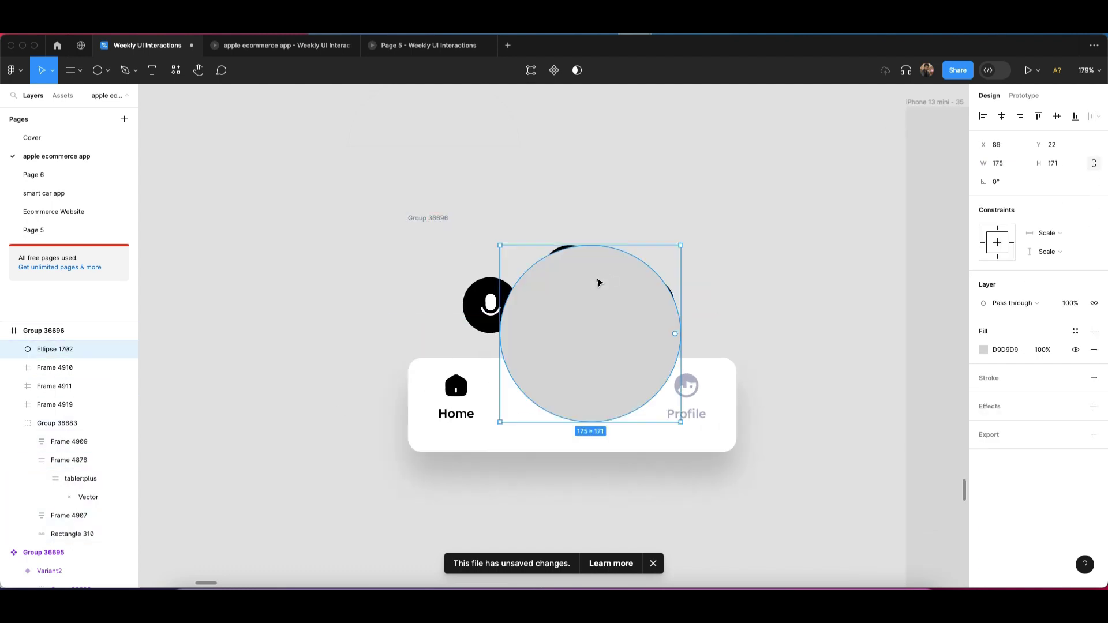
pyautogui.moveTo(599, 280); pyautogui.dragTo(570, 320)
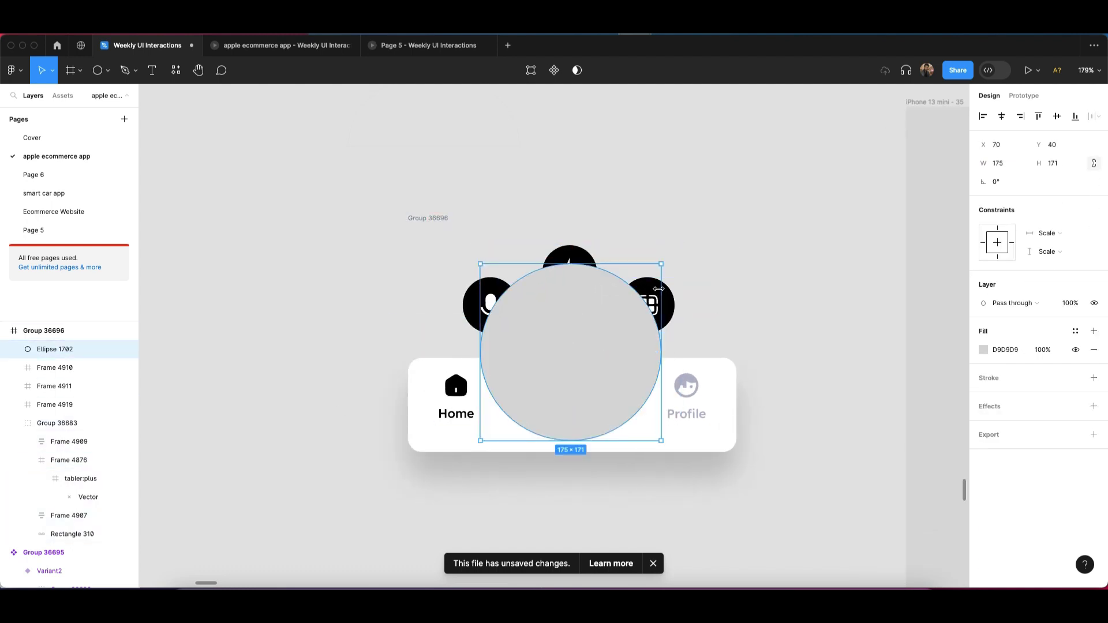
# - Lower the microphone and grid icons together to Y 110 so they sit on the ellipse's edge
pyautogui.moveTo(655, 303); pyautogui.dragTo(651, 303)
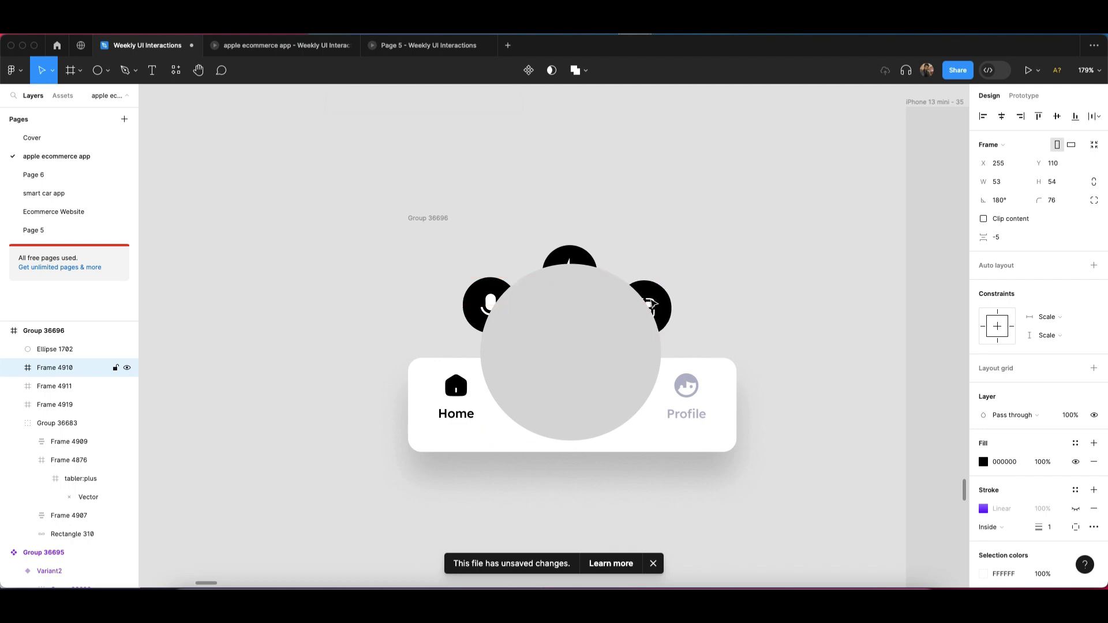
pyautogui.click(490, 306)
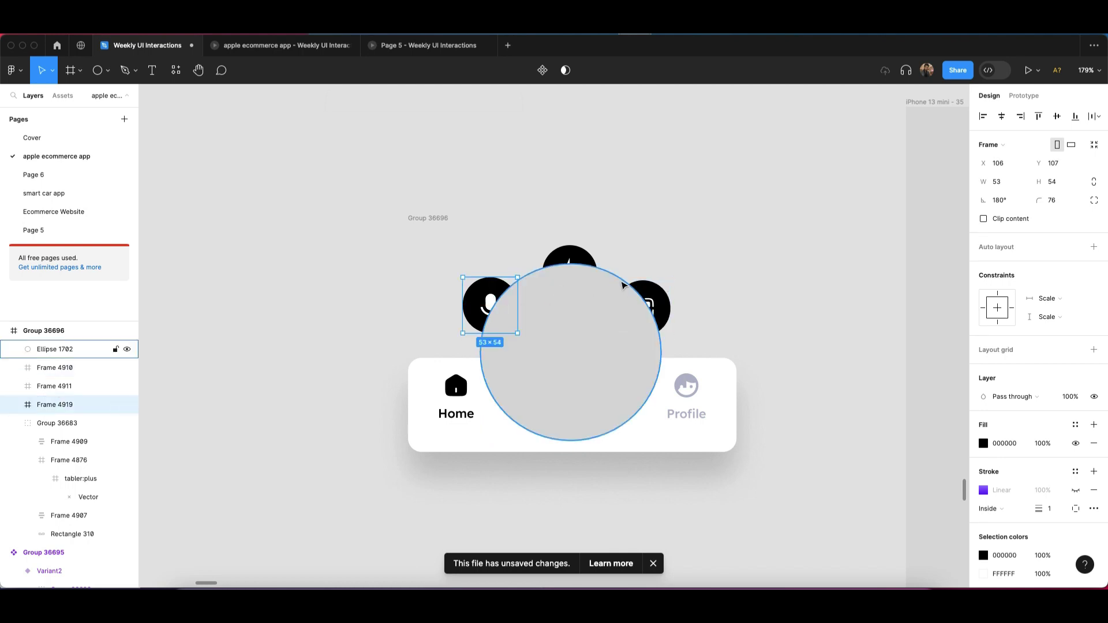
pyautogui.keyDown('shift'); pyautogui.click(660, 306); pyautogui.keyUp('shift')
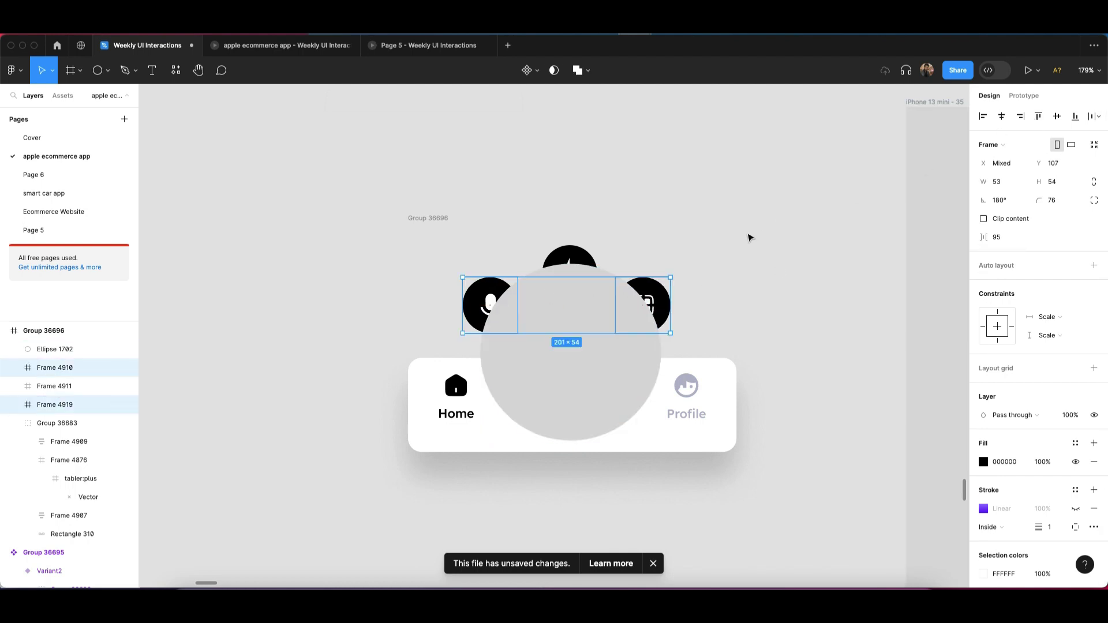
pyautogui.press('Down')
pyautogui.press('Down')
pyautogui.press('Down')
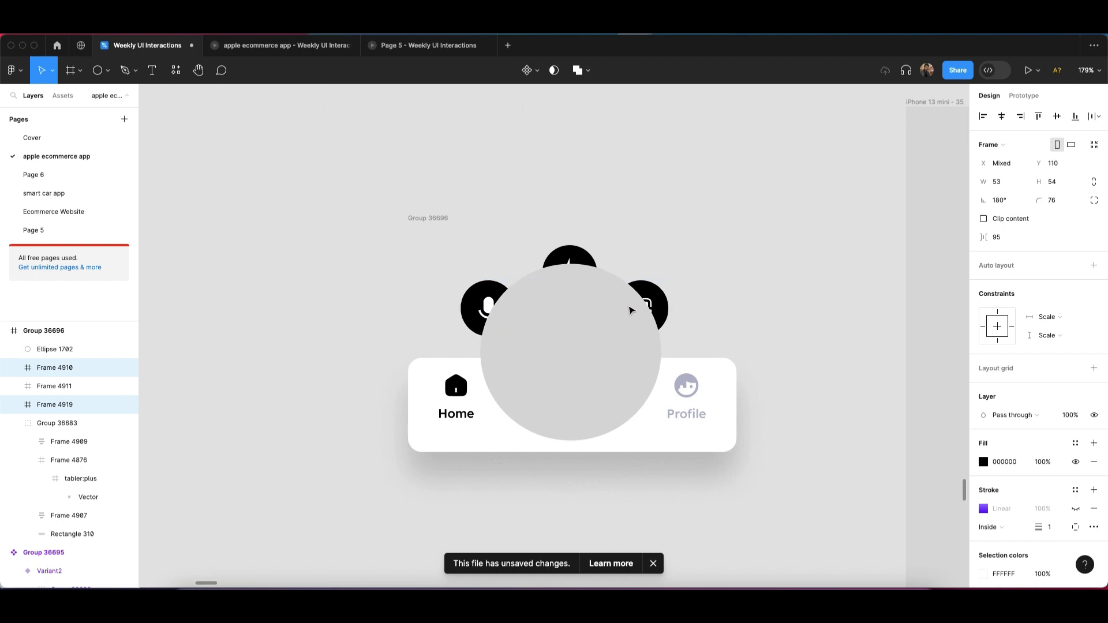
# - Add a 1 px black (000000) inside stroke to the ellipse and hide its fill, leaving only the guide outline
pyautogui.click(629, 310)
pyautogui.click(580, 329)
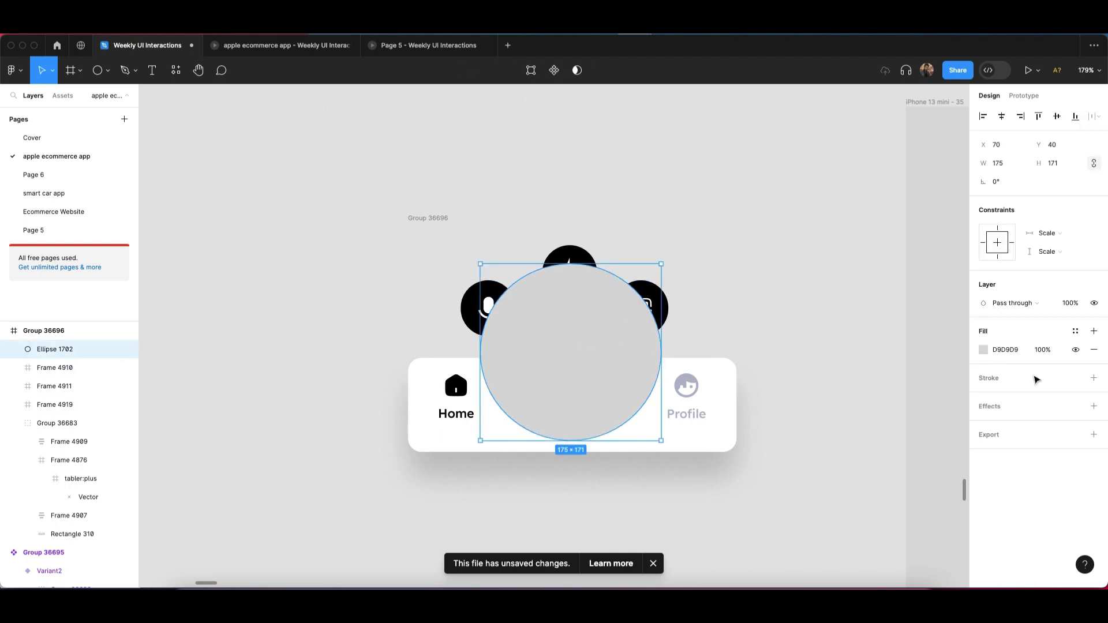
pyautogui.click(1036, 380)
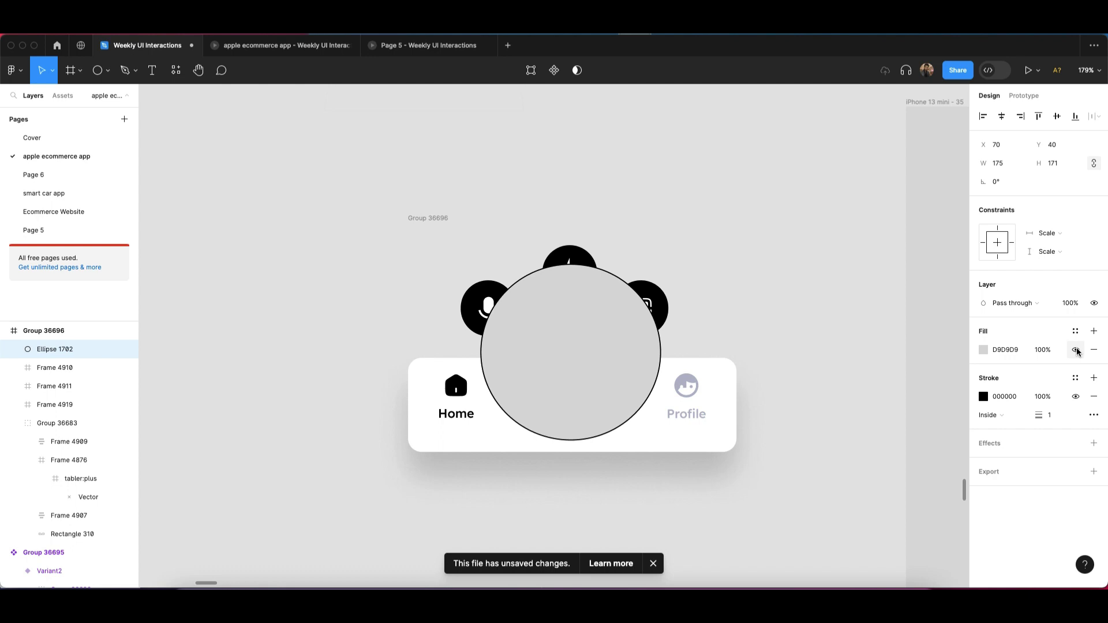
pyautogui.click(1076, 350)
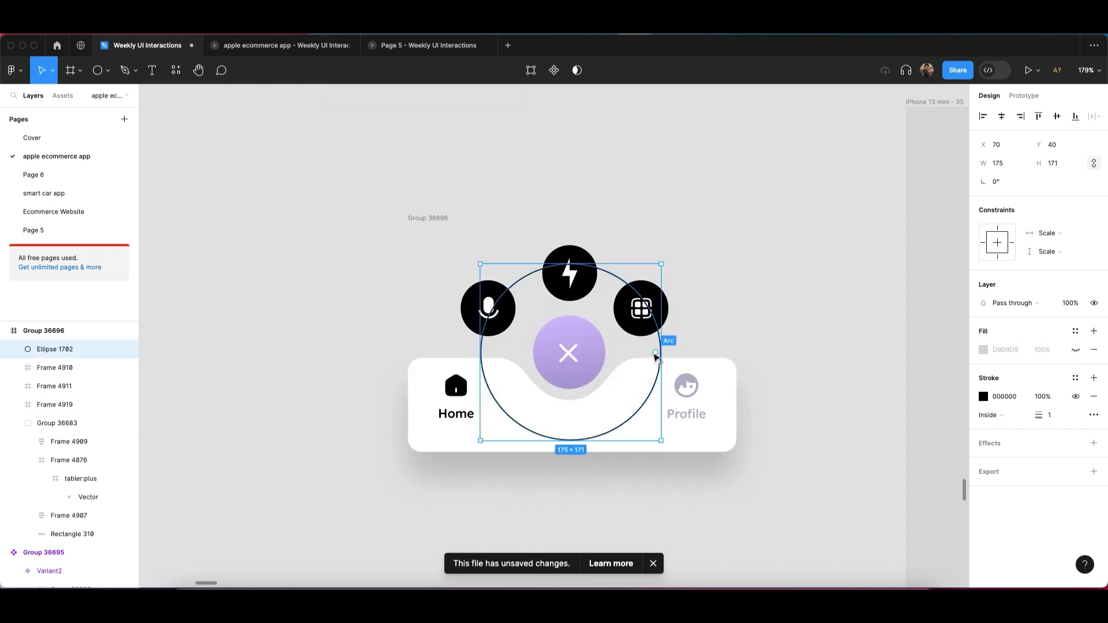
# - Cut the guide ellipse to an upper half arc with a -49.51% sweep and send it behind everything else in Group 36696
pyautogui.moveTo(654, 353); pyautogui.dragTo(473, 353)
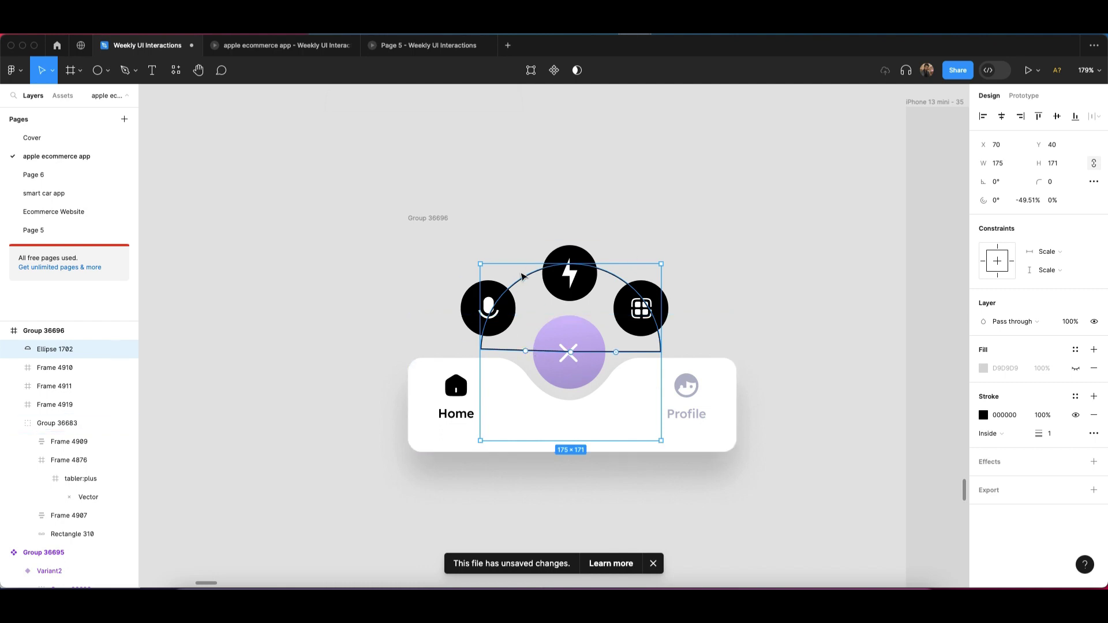
pyautogui.press('super+bracketleft')
pyautogui.press('super+bracketleft')
pyautogui.press('super+bracketleft')
pyautogui.press('super+bracketleft')
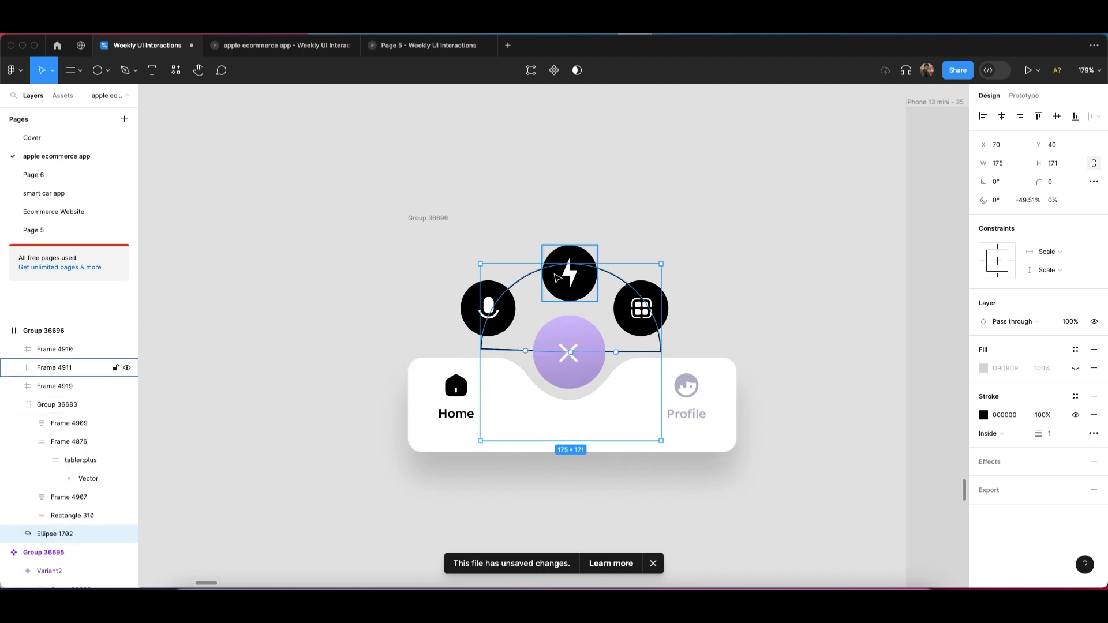
# - Lighten the half arc's stroke colour to light grey DDDDDD
pyautogui.click(983, 415)
pyautogui.moveTo(843, 341); pyautogui.dragTo(815, 323)
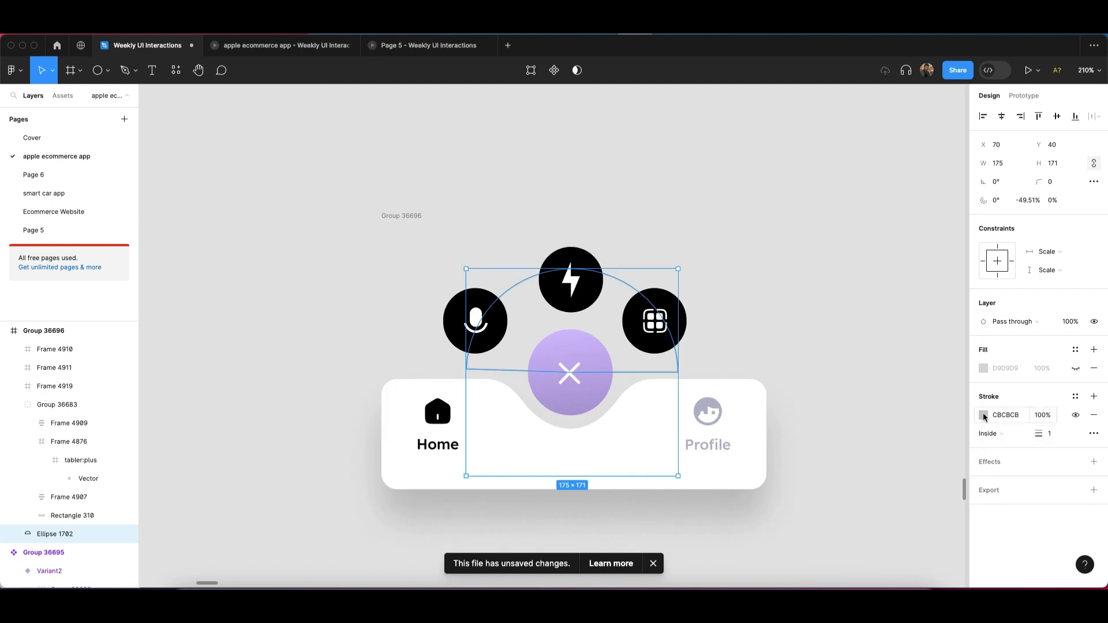
pyautogui.click(983, 416)
pyautogui.moveTo(831, 317); pyautogui.dragTo(825, 322)
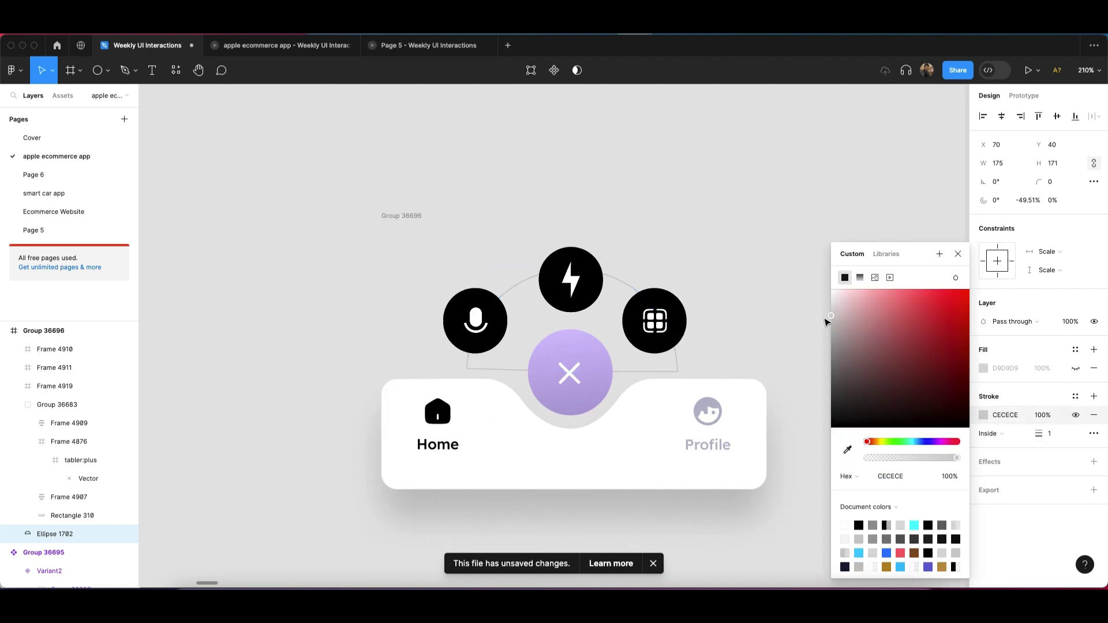
pyautogui.click(814, 308)
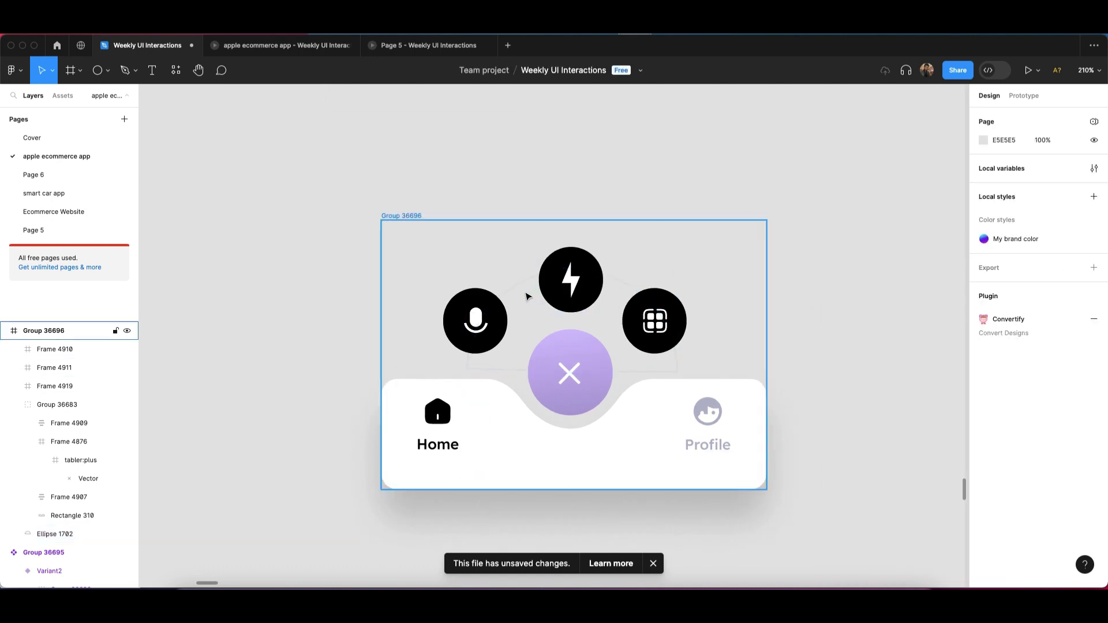
# - Group the half arc with the microphone, lightning and grid icons, and place the group behind the navigation bar
pyautogui.click(531, 302)
pyautogui.keyDown('shift'); pyautogui.click(469, 316); pyautogui.keyUp('shift')
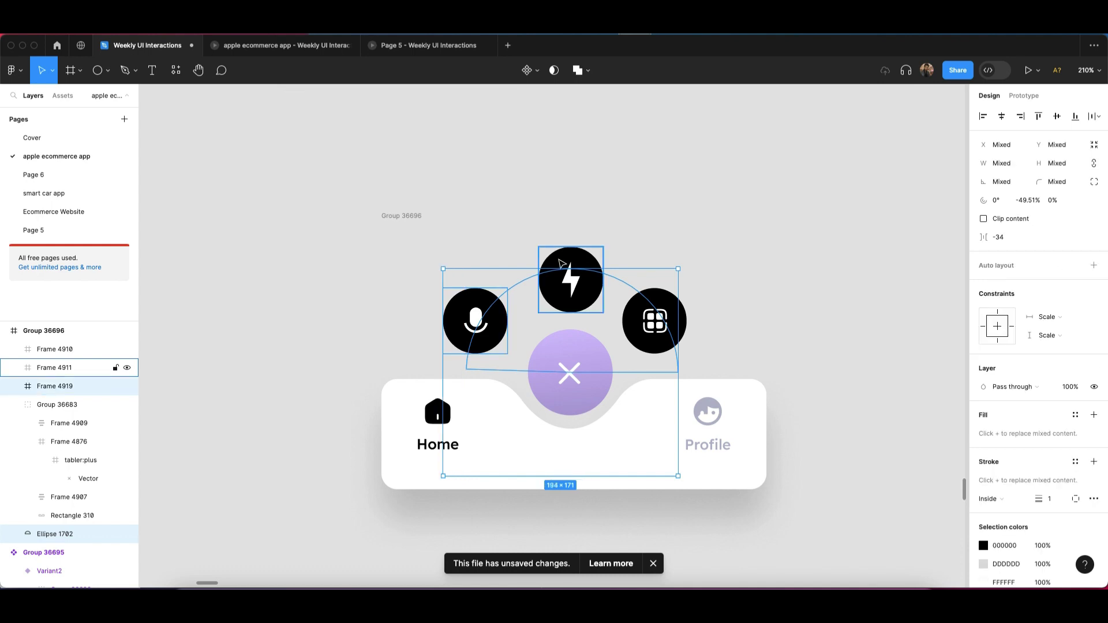
pyautogui.keyDown('shift'); pyautogui.click(570, 280); pyautogui.keyUp('shift')
pyautogui.keyDown('shift'); pyautogui.click(665, 316); pyautogui.keyUp('shift')
pyautogui.press('super+g')
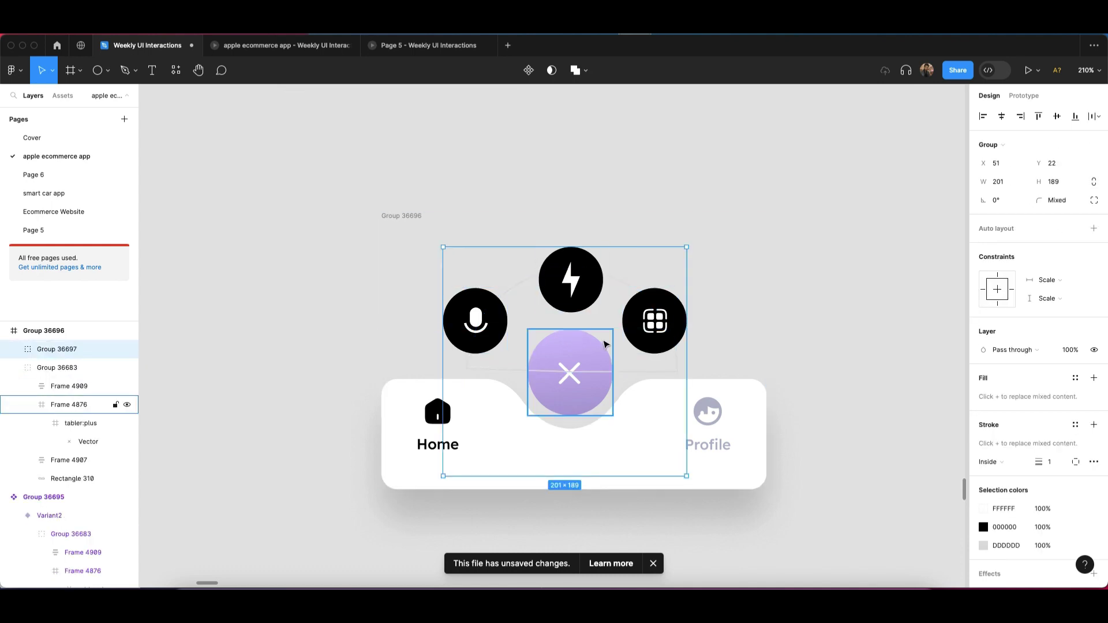
pyautogui.press('super+bracketleft')
pyautogui.click(522, 208)
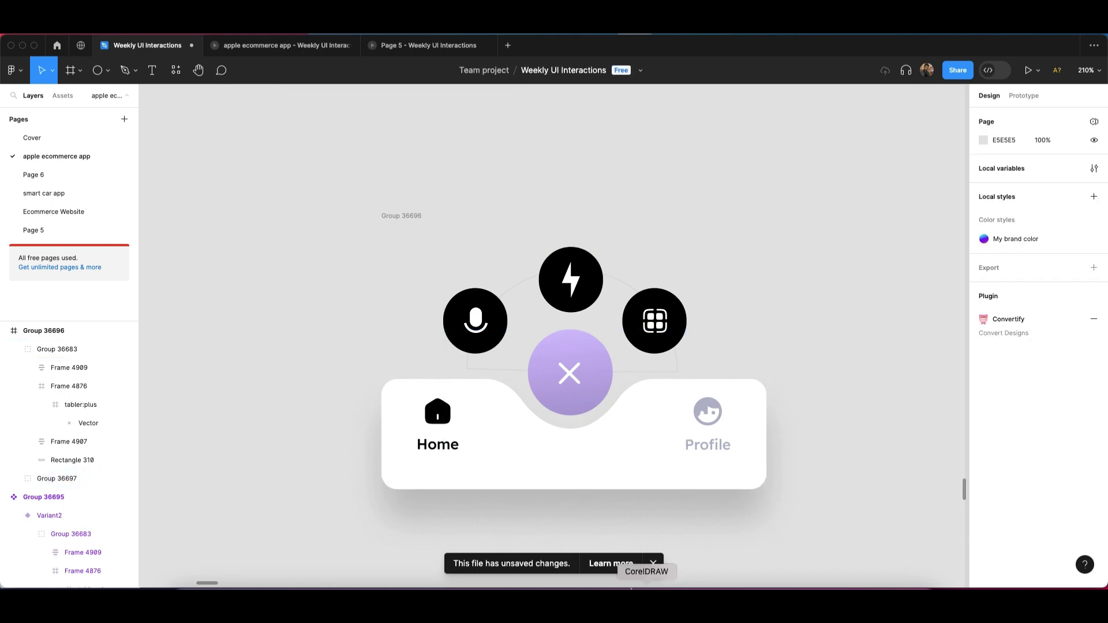
pyautogui.click(653, 563)
# - Turn the Group 36696 frame into a component and add a second variant to it
pyautogui.press('super+a')
pyautogui.hotkey('shift', '2')
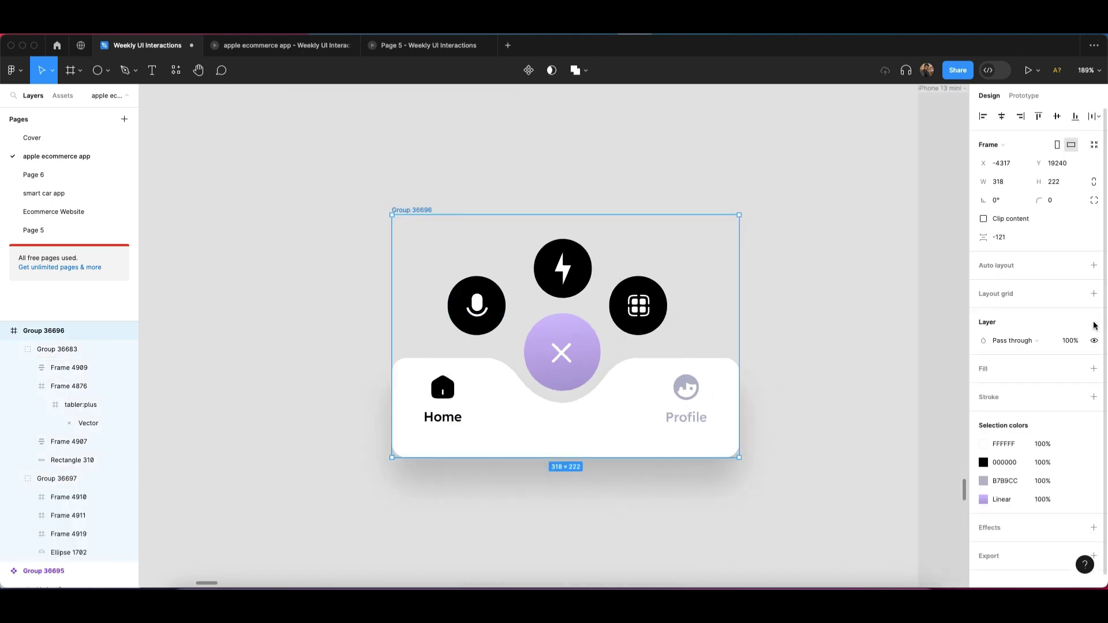
pyautogui.click(529, 71)
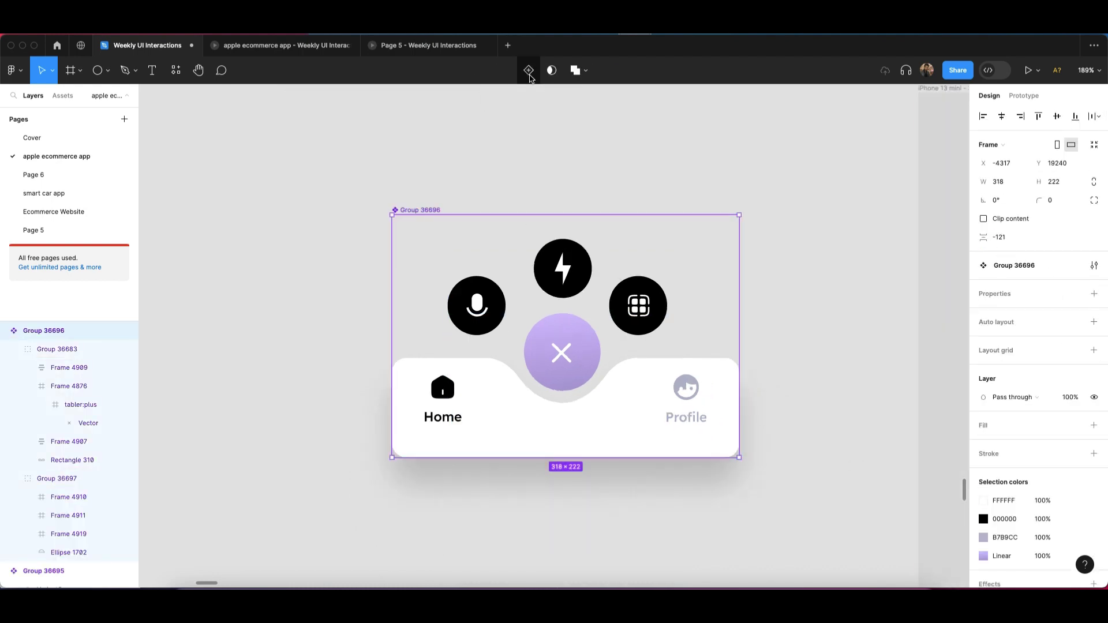
pyautogui.scroll(-3, 830, 346)
pyautogui.scroll(2, 831, 347)
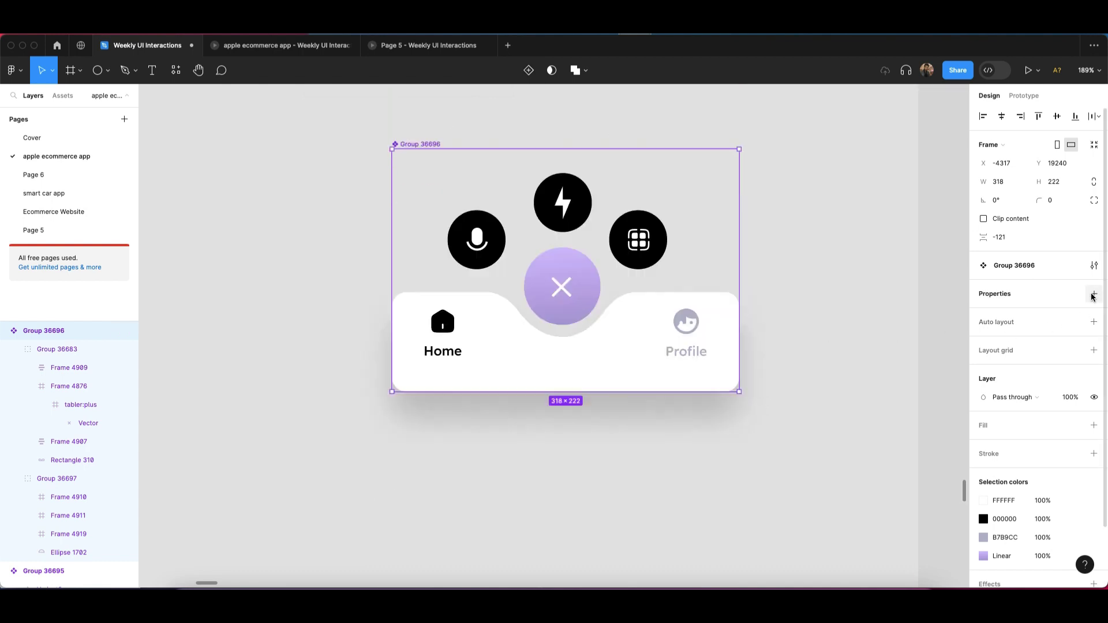
pyautogui.click(1093, 294)
pyautogui.click(1007, 329)
pyautogui.click(565, 435)
pyautogui.scroll(-5, 571, 409)
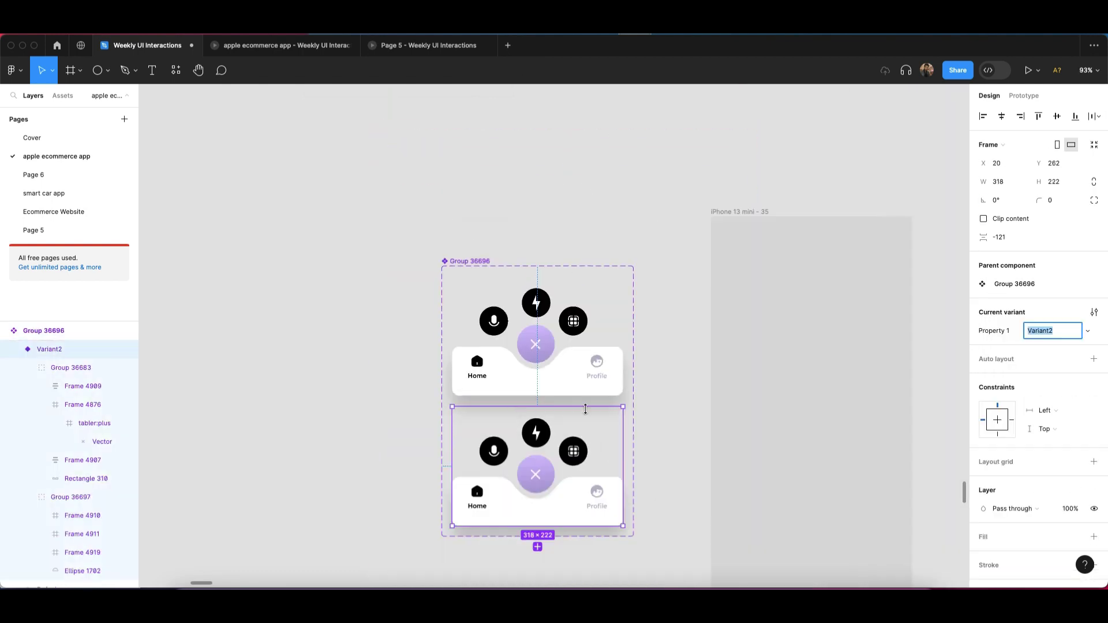
pyautogui.scroll(-2, 583, 407)
pyautogui.click(531, 316)
pyautogui.scroll(3, 515, 296)
pyautogui.click(549, 293)
pyautogui.scroll(2, 551, 293)
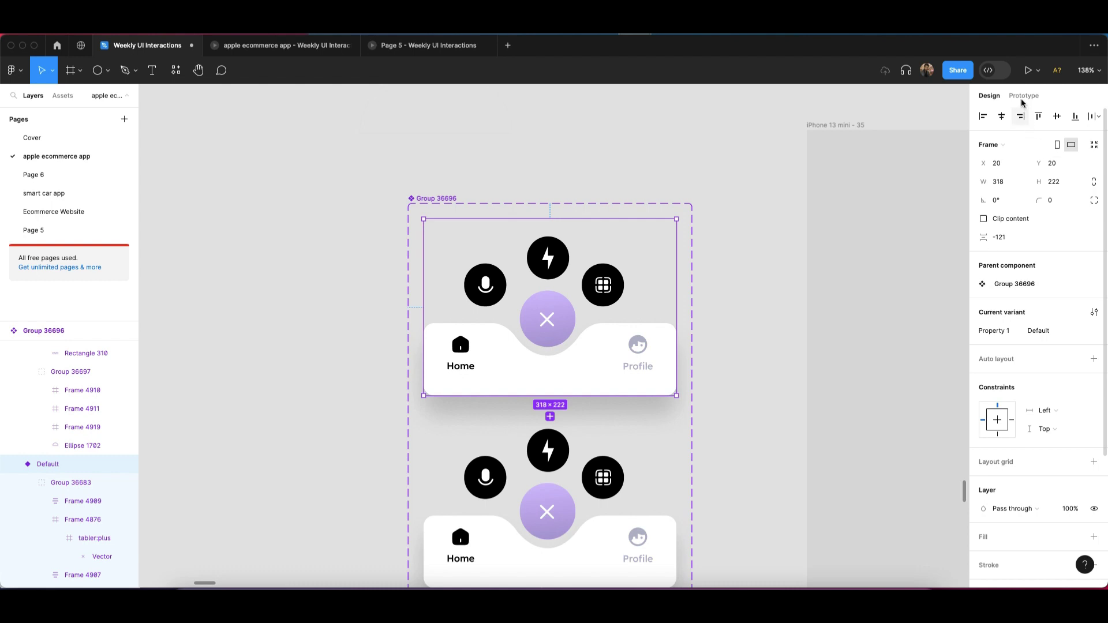
pyautogui.scroll(-1, 550, 417)
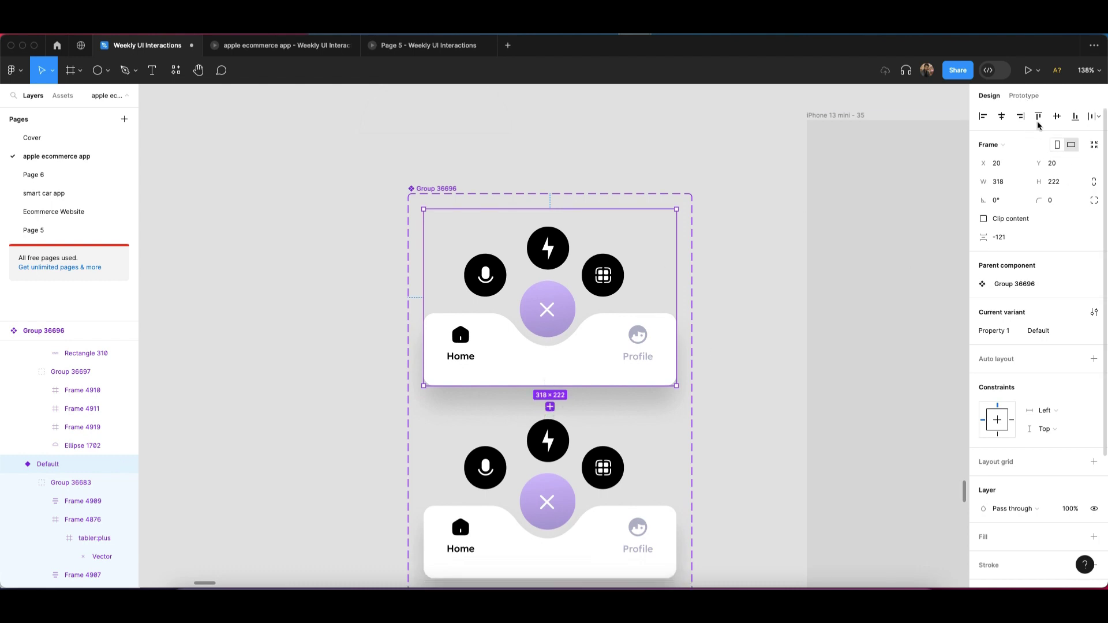
pyautogui.click(1023, 95)
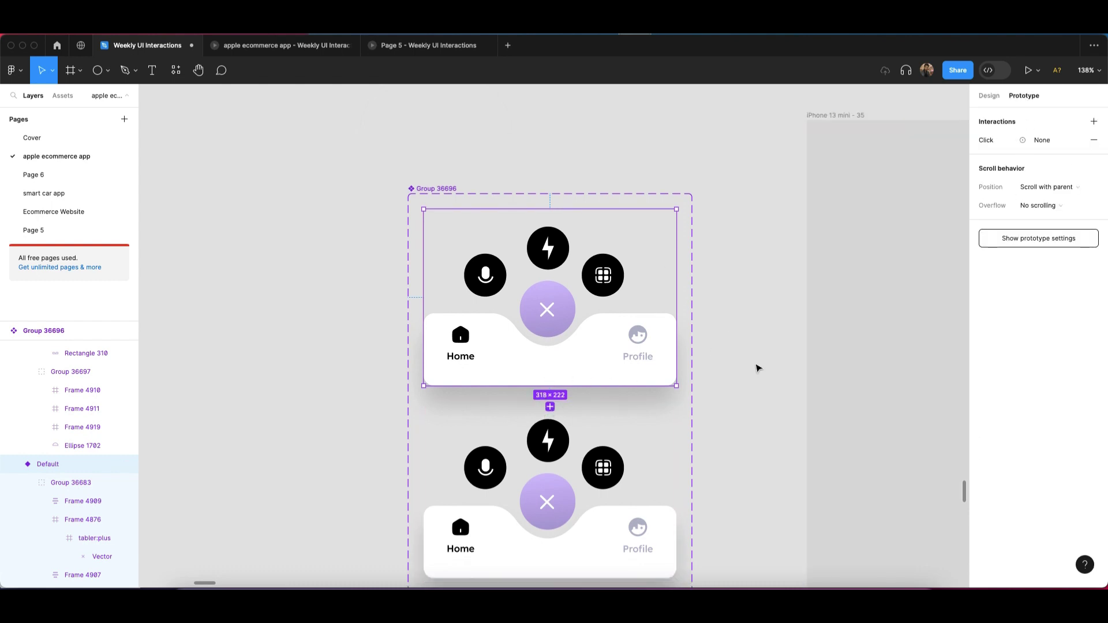
pyautogui.scroll(-5, 758, 368)
pyautogui.doubleClick(499, 391)
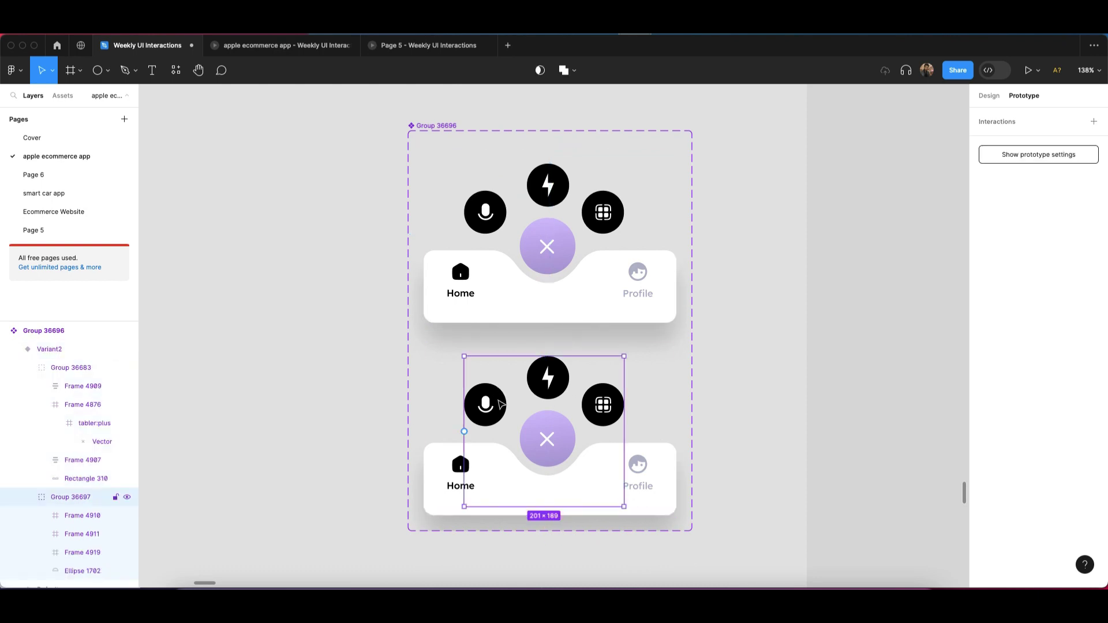
pyautogui.click(549, 388)
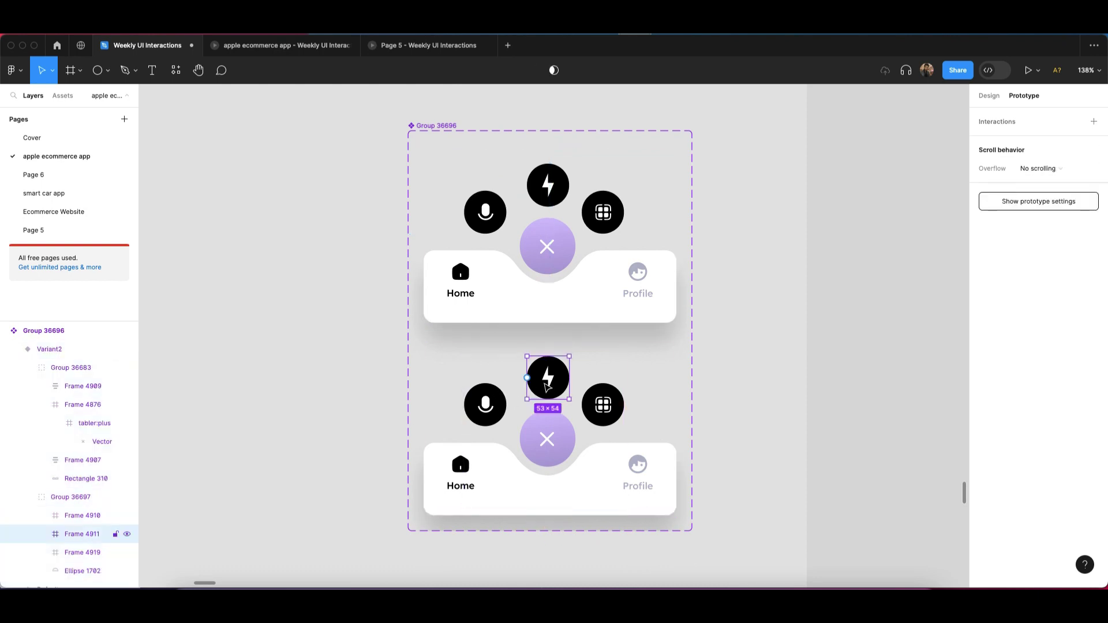
pyautogui.scroll(2, 550, 385)
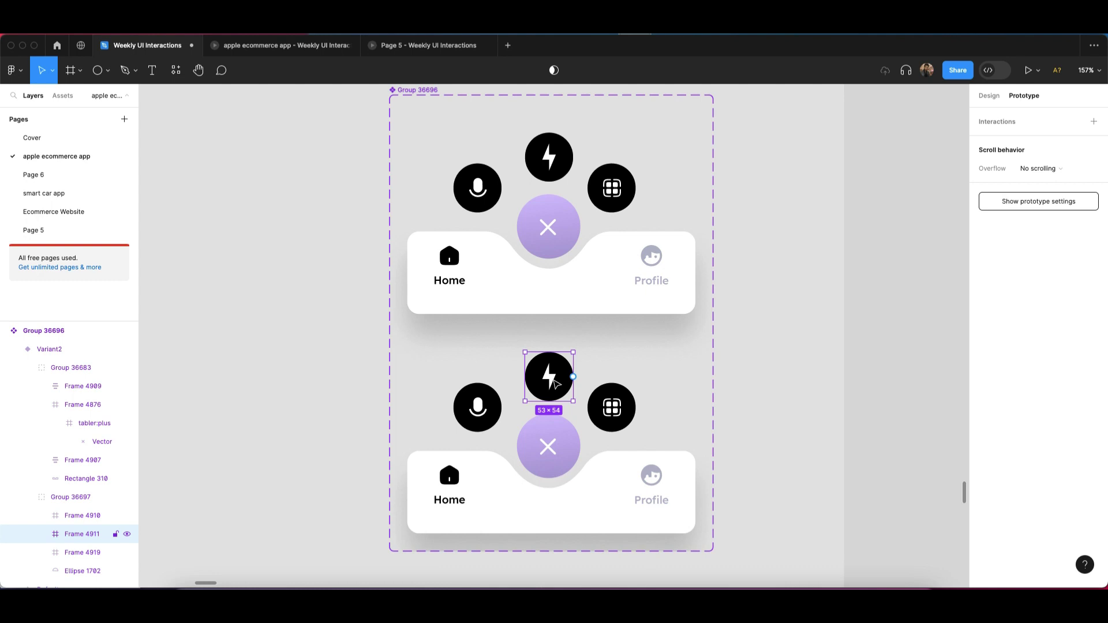
pyautogui.scroll(-5, 564, 388)
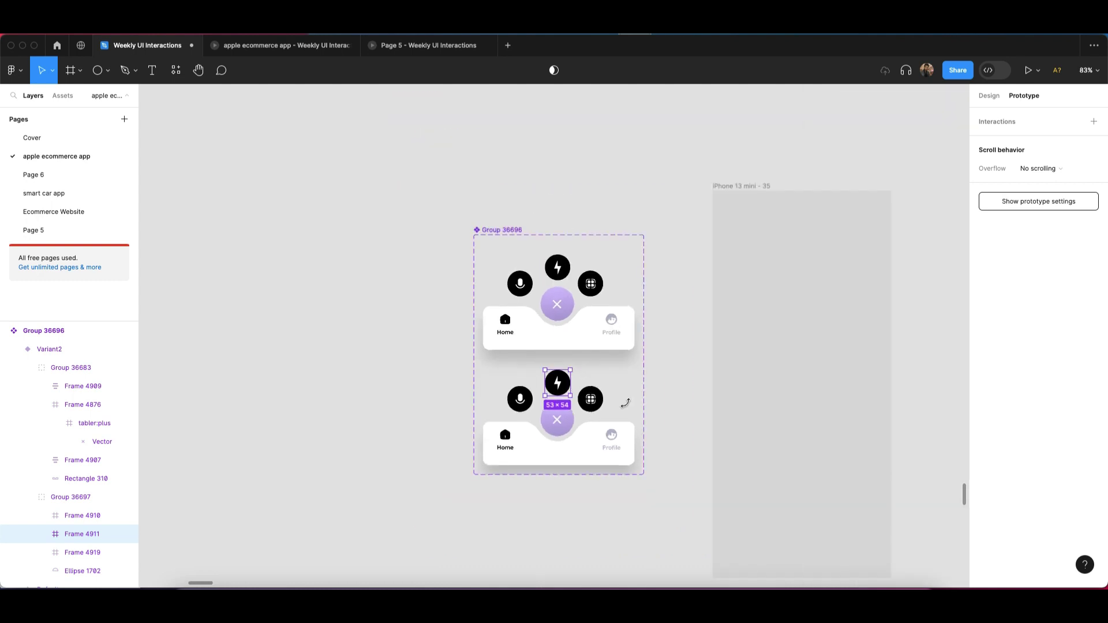
pyautogui.click(693, 405)
pyautogui.scroll(3, 600, 423)
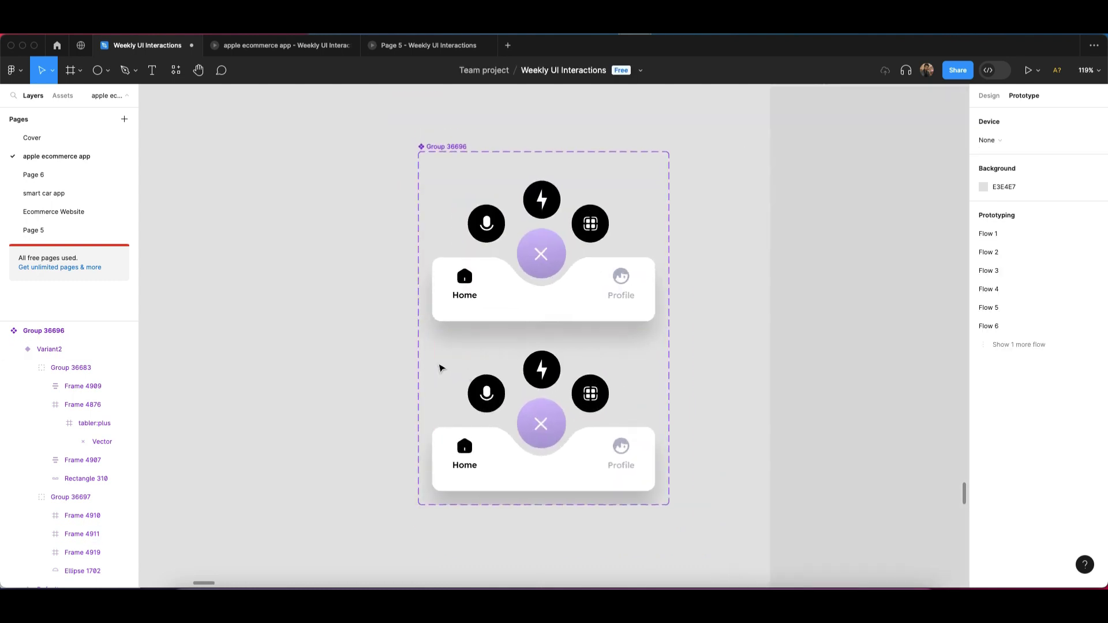
pyautogui.scroll(1, 443, 371)
pyautogui.click(552, 374)
pyautogui.click(601, 396)
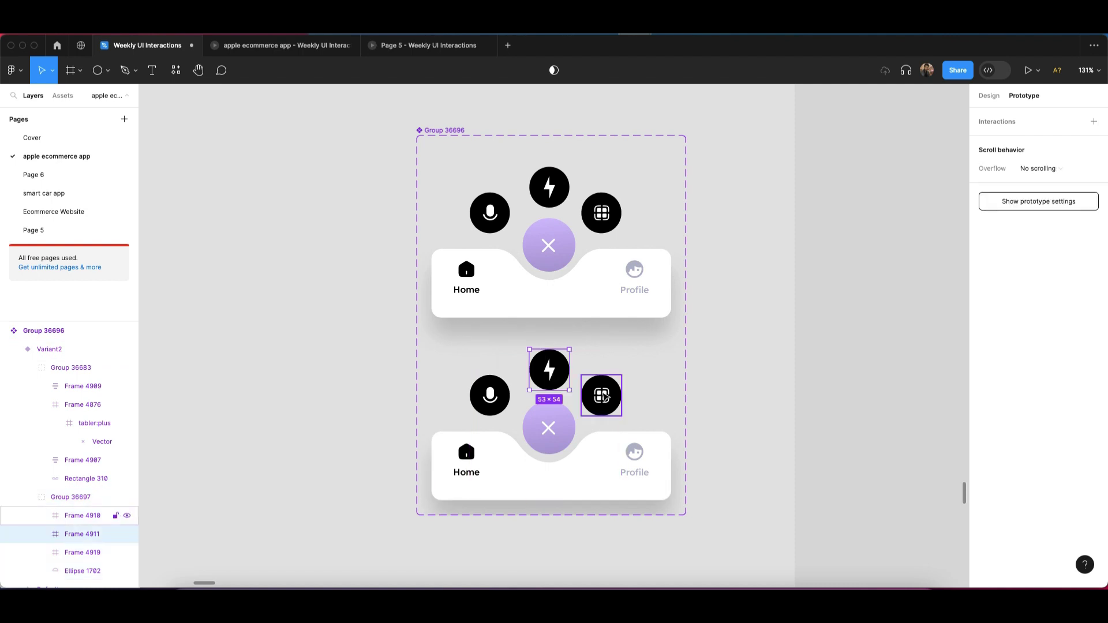
pyautogui.scroll(2, 531, 419)
pyautogui.click(490, 395)
pyautogui.click(665, 367)
pyautogui.click(743, 353)
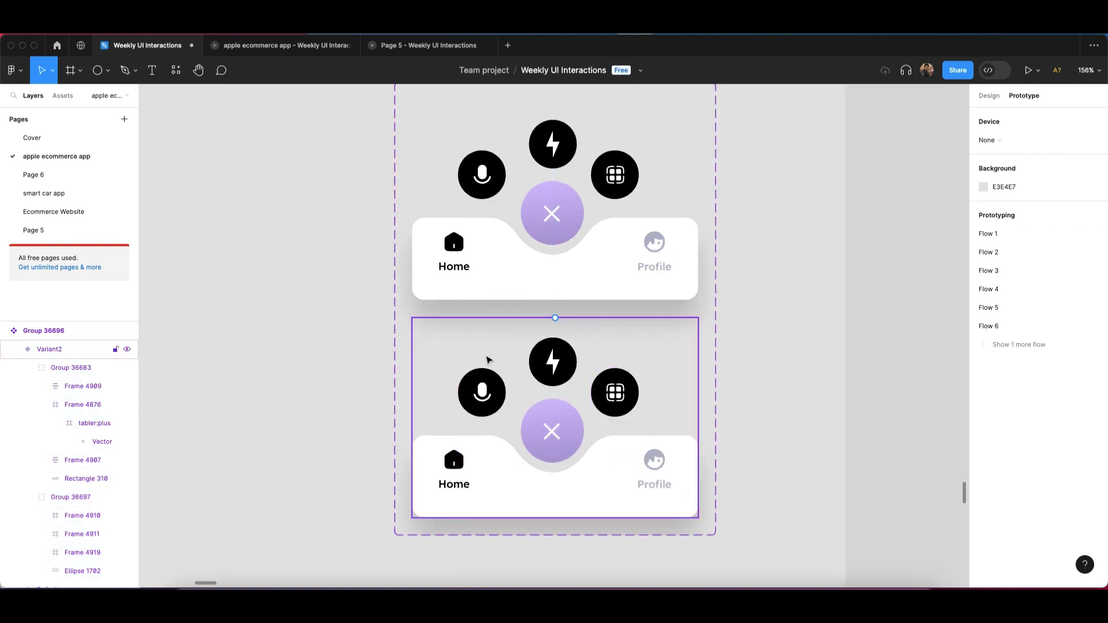
# - Rotate the icon and arc group in Variant2 by about half a turn so the icons sit behind the bar
pyautogui.click(492, 402)
pyautogui.doubleClick(492, 404)
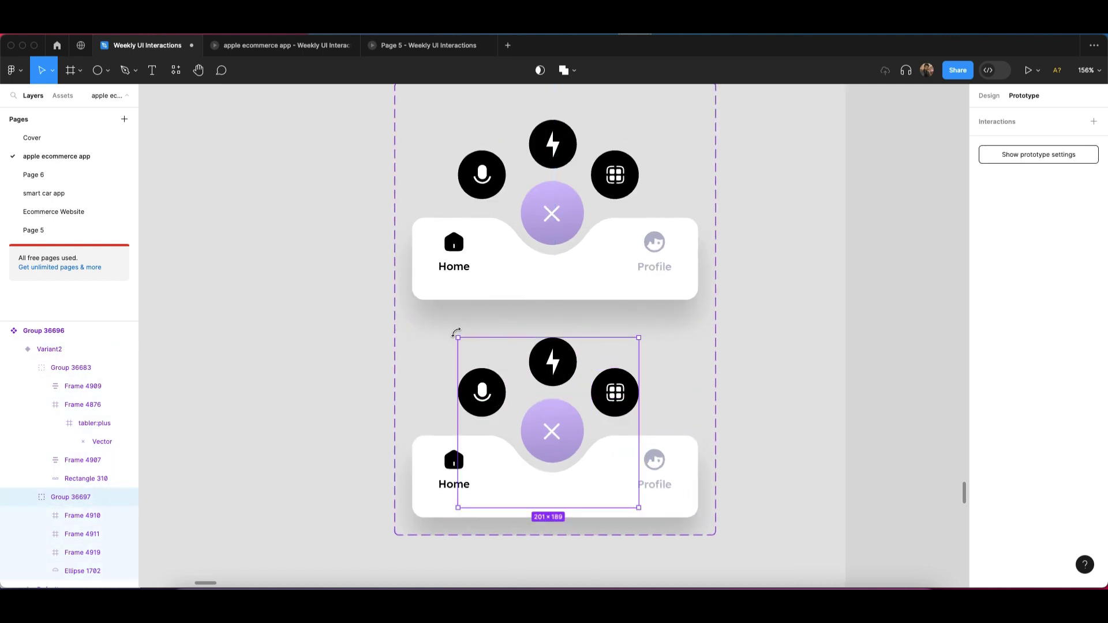
pyautogui.moveTo(451, 334); pyautogui.dragTo(576, 564)
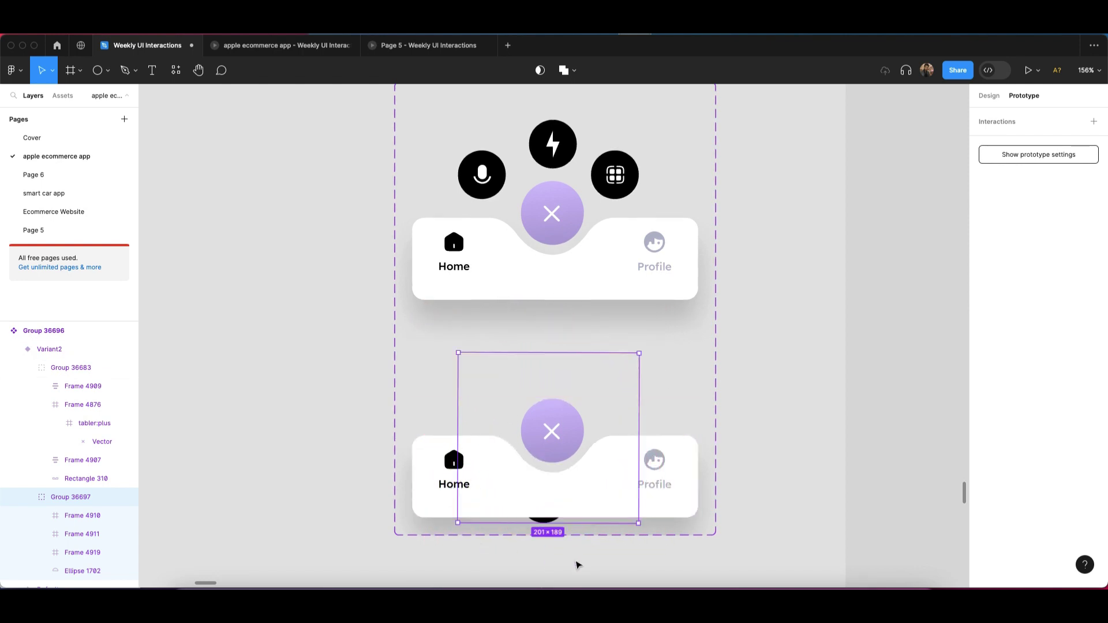
# - Delete the lightning icon frame that sticks out below the bar in Variant2
pyautogui.scroll(3, 557, 521)
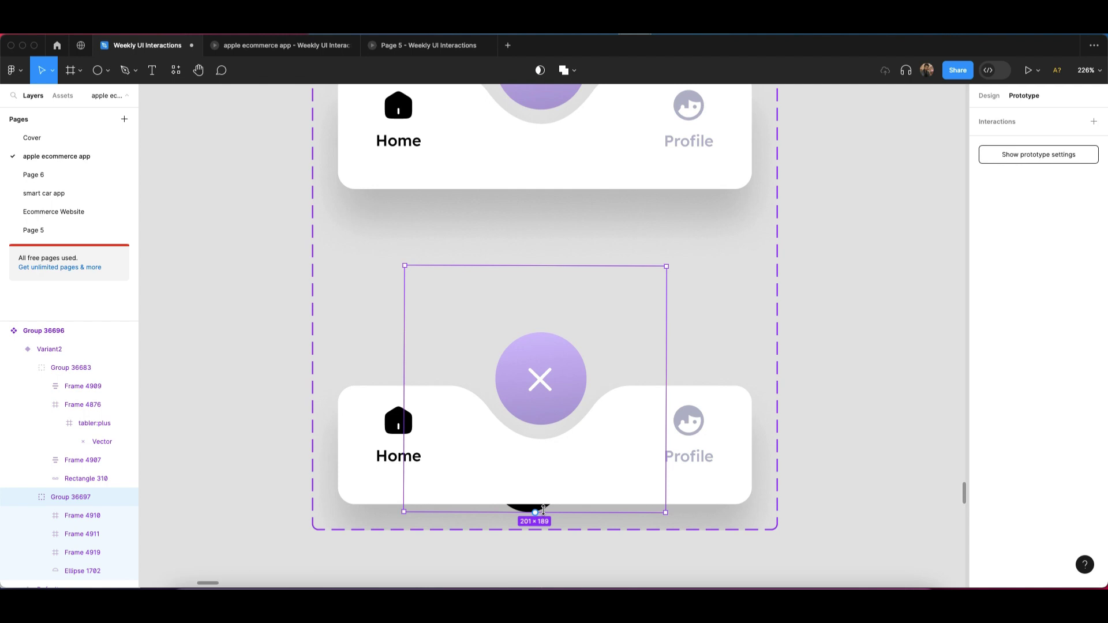
pyautogui.click(539, 503)
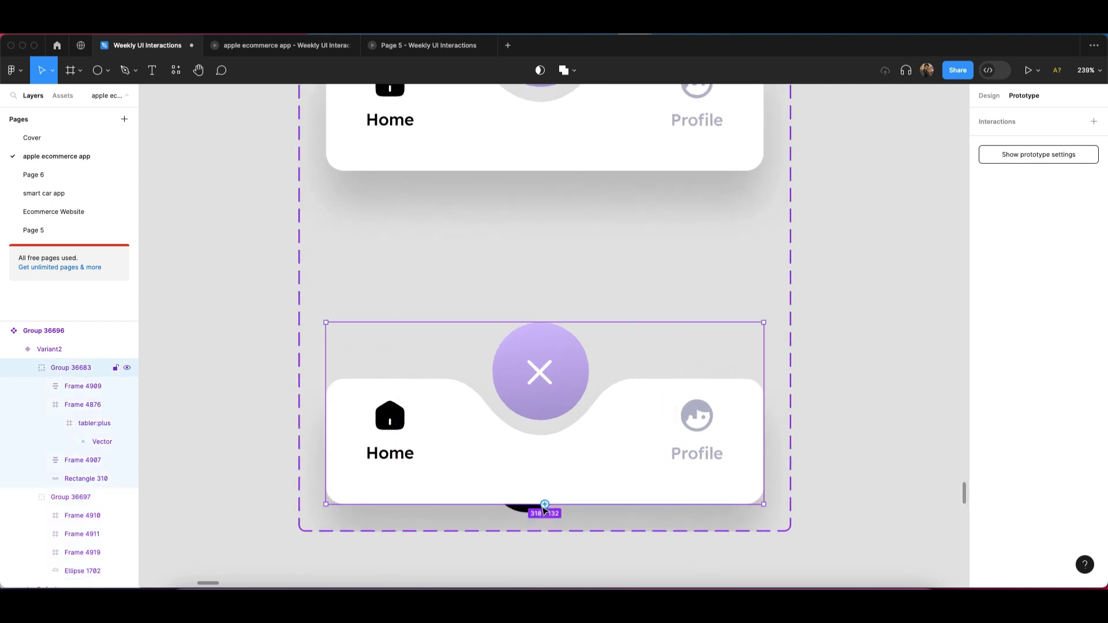
pyautogui.scroll(5, 507, 513)
pyautogui.doubleClick(507, 513)
pyautogui.click(594, 503)
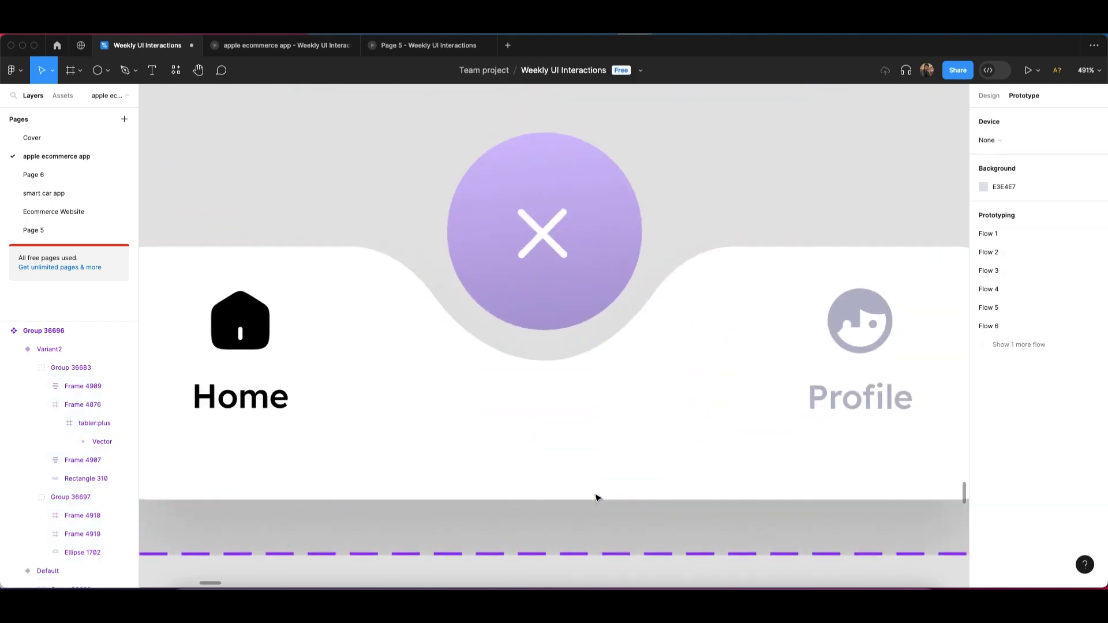
pyautogui.scroll(-3, 596, 497)
pyautogui.scroll(-2, 629, 485)
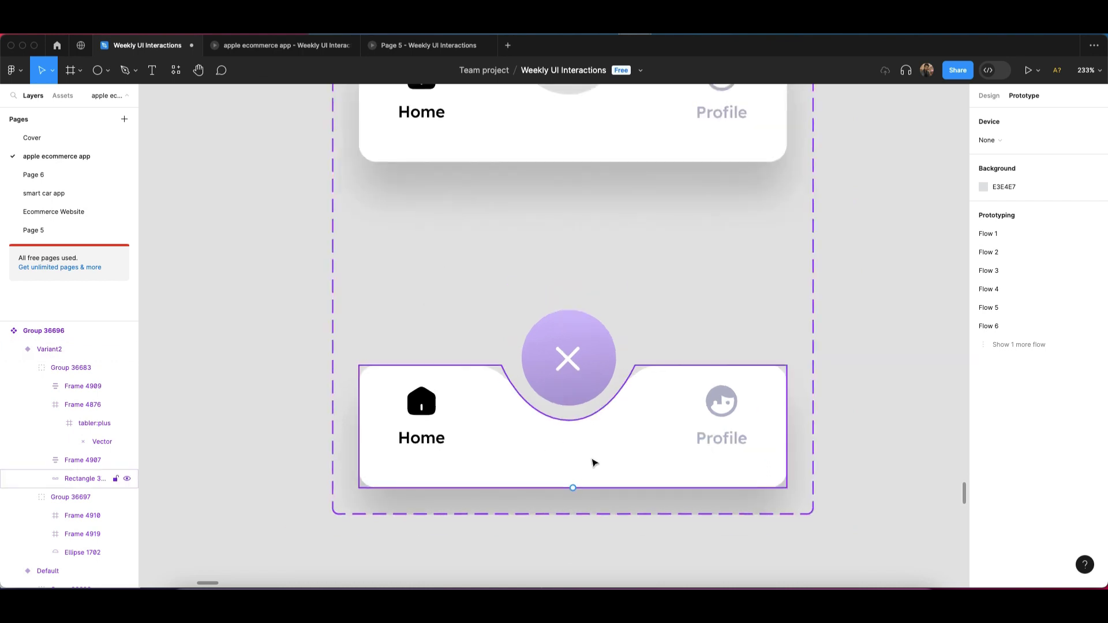
# - Set the rotation of the cross vector in Variant2's centre button to 0° so it becomes a plus
pyautogui.scroll(-2, 635, 364)
pyautogui.click(514, 326)
pyautogui.scroll(1, 528, 371)
pyautogui.scroll(-3, 534, 393)
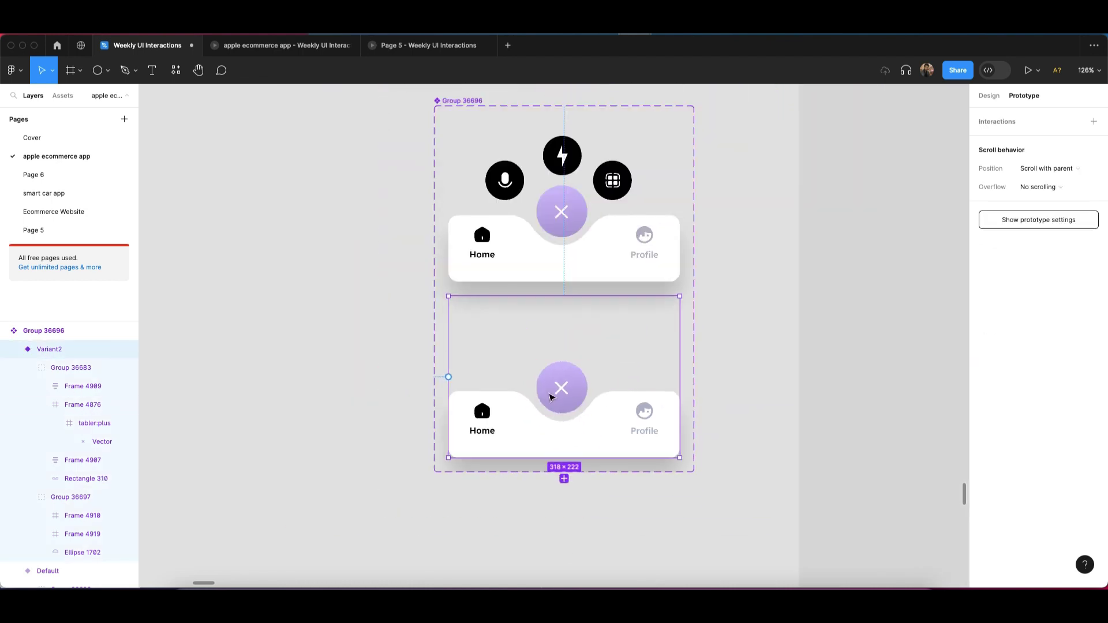
pyautogui.click(811, 394)
pyautogui.scroll(3, 561, 381)
pyautogui.keyDown('super'); pyautogui.click(562, 397); pyautogui.keyUp('super')
pyautogui.click(562, 398)
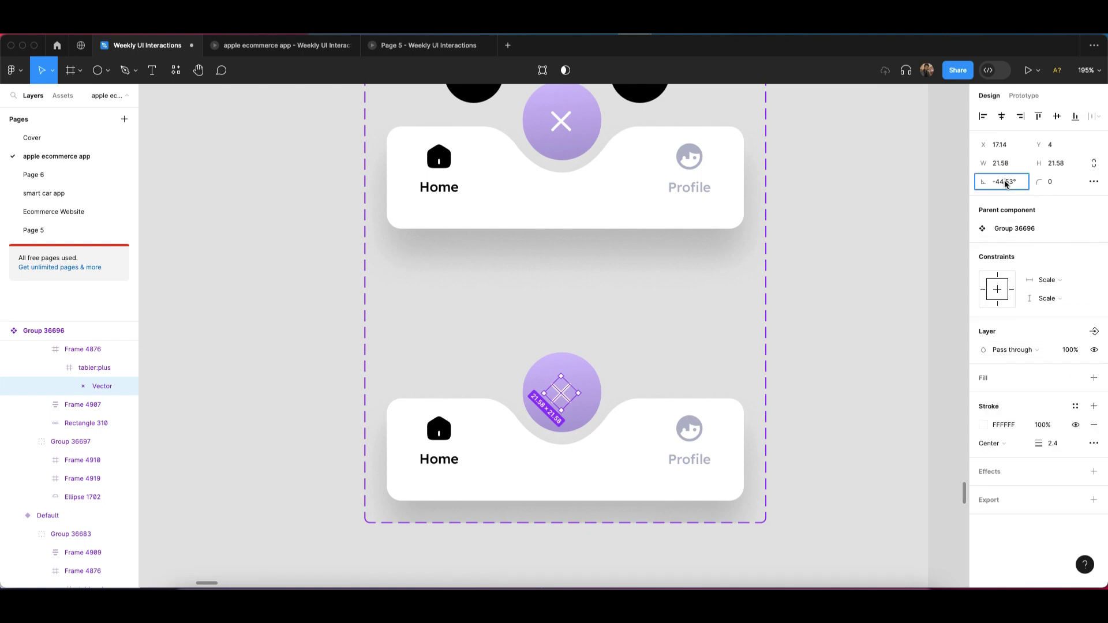
pyautogui.click(1004, 182)
pyautogui.write('0')
pyautogui.click(778, 292)
# - Recolour the end stop of Variant2's centre button gradient with the purple sampled from the lower part of the neighbouring component's plus button
pyautogui.keyDown('super'); pyautogui.click(558, 366); pyautogui.keyUp('super')
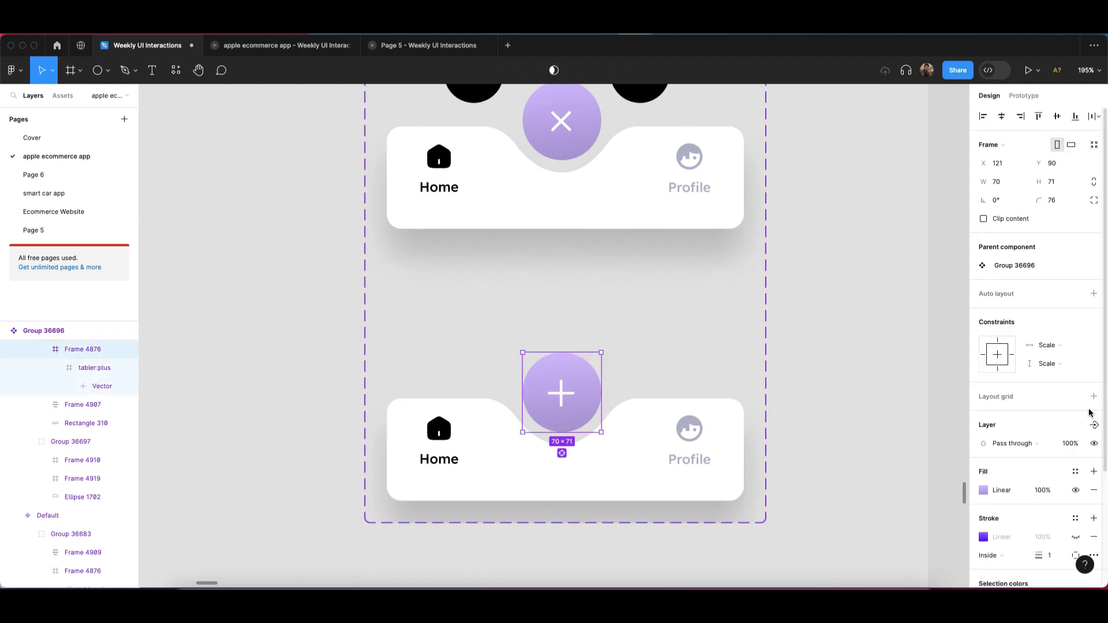
pyautogui.click(984, 490)
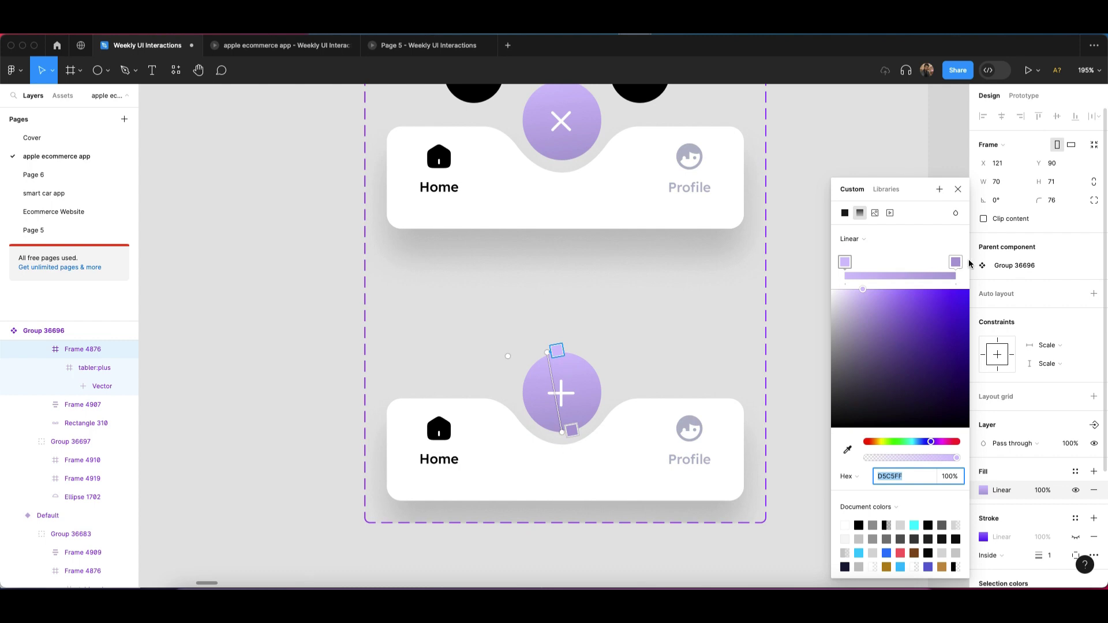
pyautogui.click(955, 262)
pyautogui.click(847, 449)
pyautogui.scroll(-5, 663, 369)
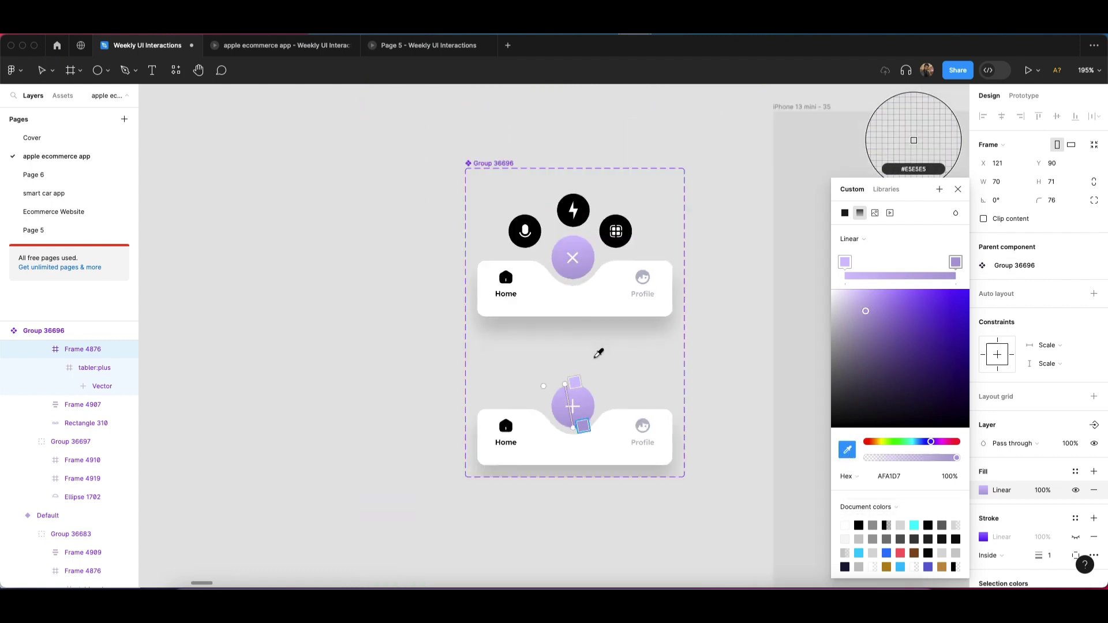
pyautogui.scroll(-3, 599, 353)
pyautogui.hscroll(-3, 439, 361)
pyautogui.scroll(5, 346, 366)
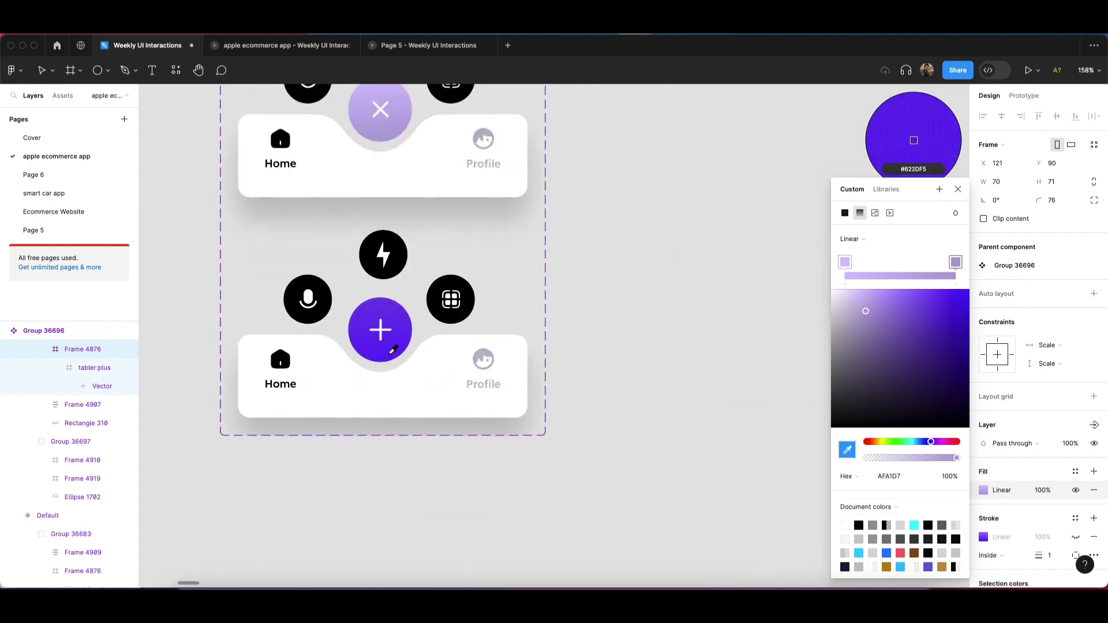
pyautogui.click(393, 349)
# - Recolour the start stop of the same gradient to 6F3FEB, sampled from the upper part of the neighbouring component's plus button
pyautogui.click(843, 263)
pyautogui.click(847, 449)
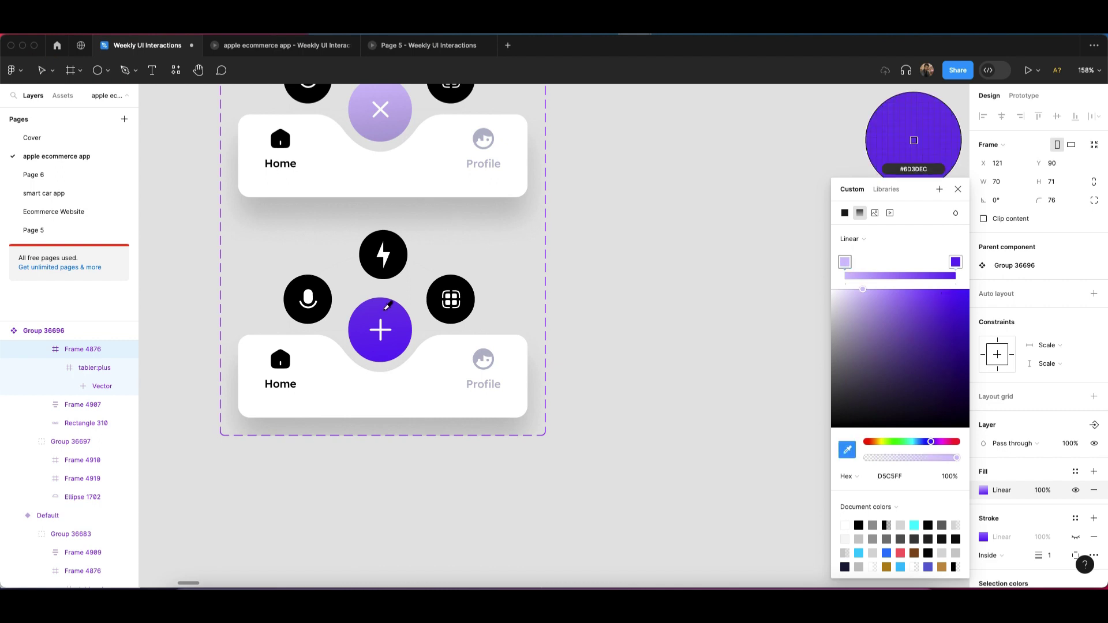
pyautogui.click(387, 305)
pyautogui.hscroll(3, 539, 379)
pyautogui.hscroll(-5, 611, 433)
pyautogui.scroll(2, 611, 434)
pyautogui.scroll(-2, 612, 433)
pyautogui.hscroll(-2, 549, 413)
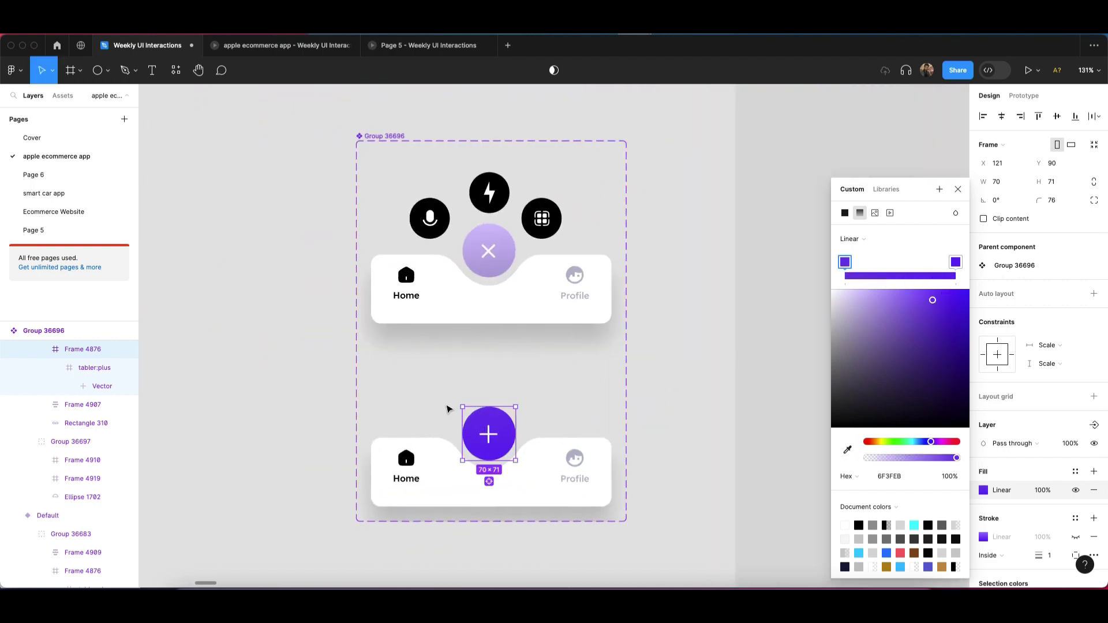
pyautogui.click(324, 385)
pyautogui.hscroll(-2, 462, 416)
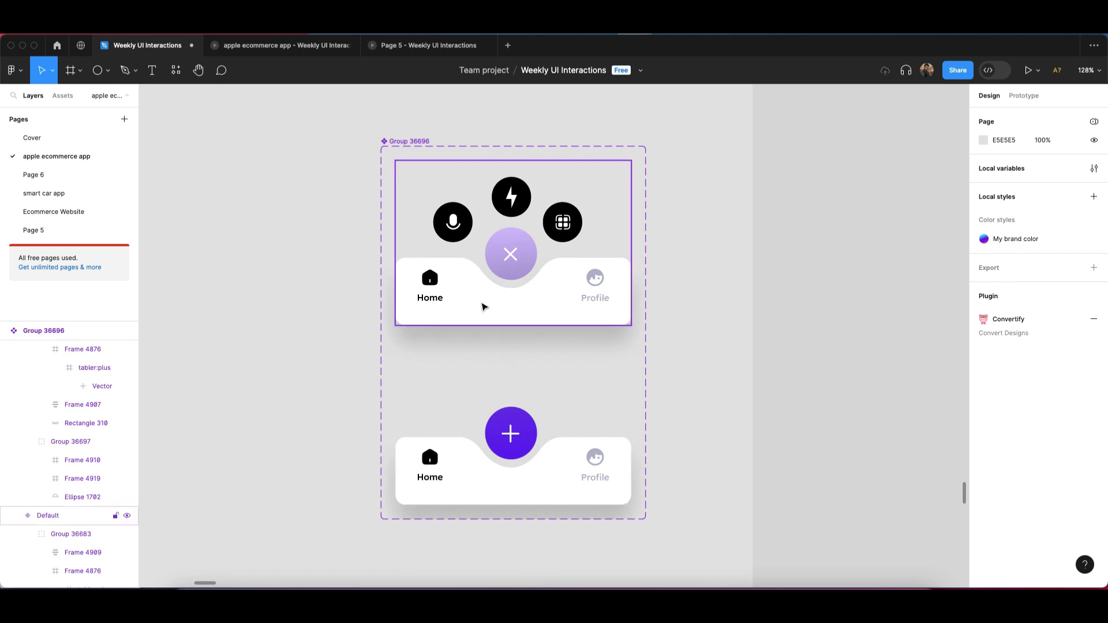
# - Connect Variant2's plus button to the Default variant with a prototype interaction
pyautogui.click(482, 307)
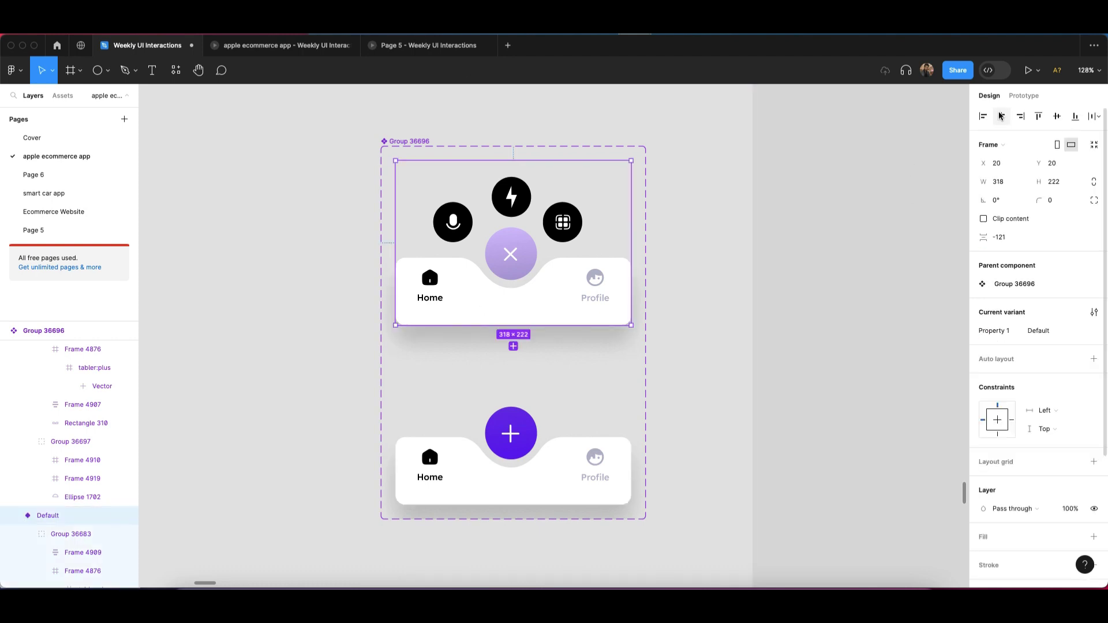
pyautogui.click(1024, 96)
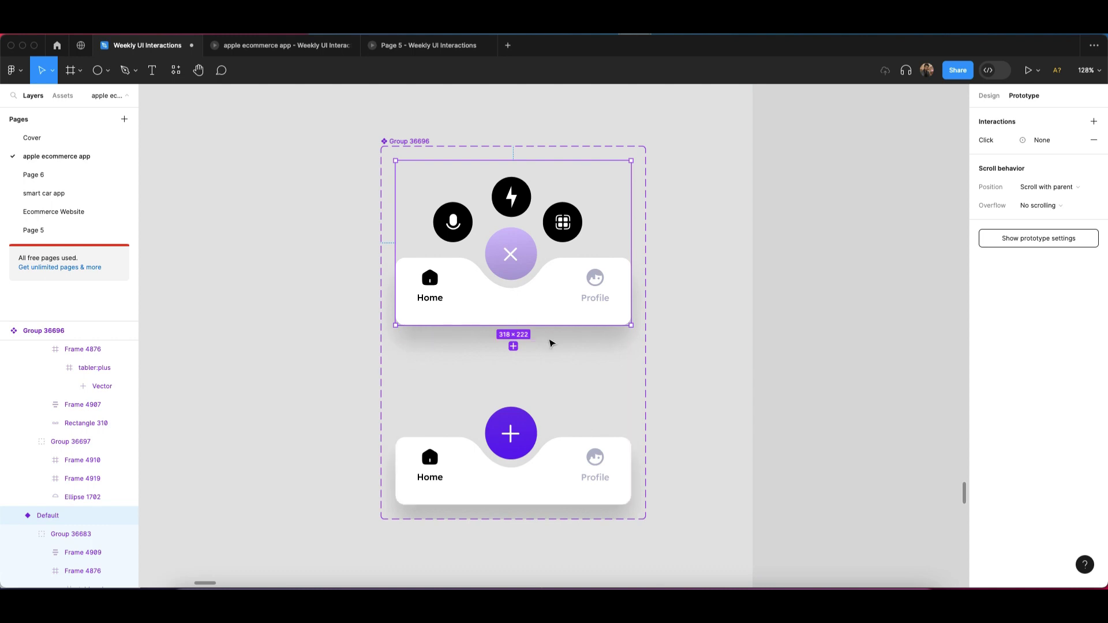
pyautogui.doubleClick(508, 261)
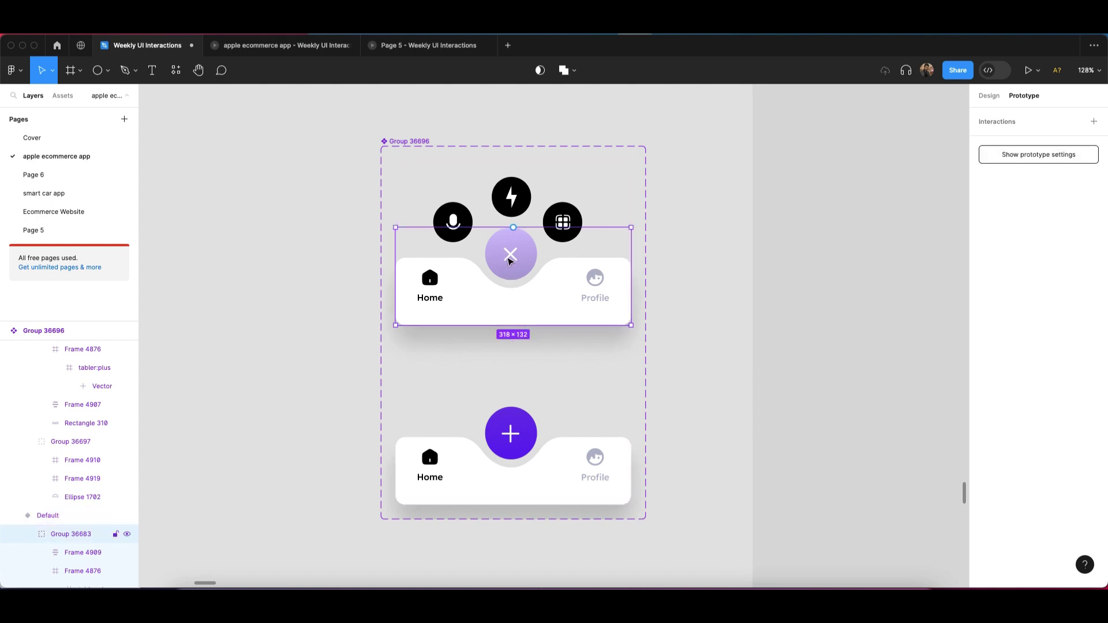
pyautogui.doubleClick(515, 444)
pyautogui.doubleClick(512, 425)
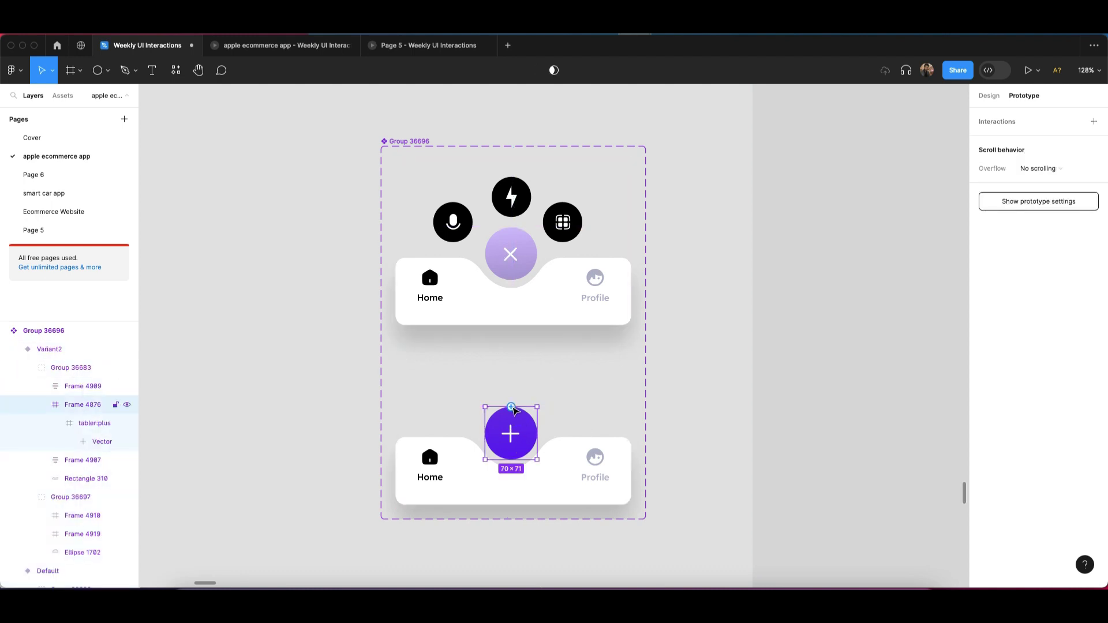
pyautogui.moveTo(511, 407); pyautogui.dragTo(477, 319)
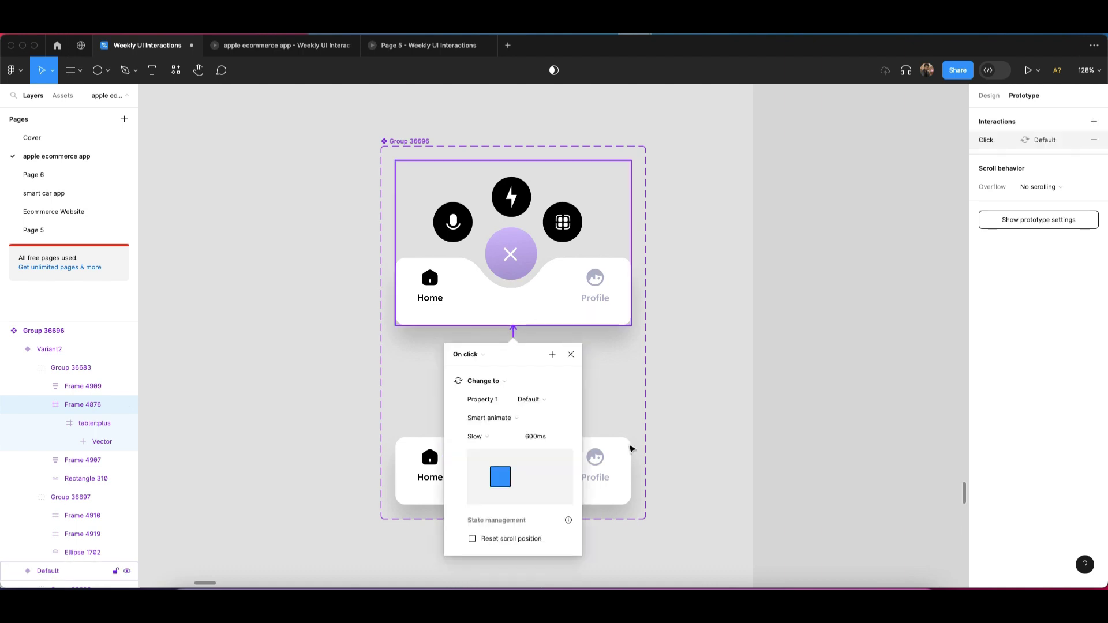
# - Move the interaction settings beside the component and choose On click as the plus button's trigger
pyautogui.moveTo(499, 354); pyautogui.dragTo(718, 298)
pyautogui.click(706, 287)
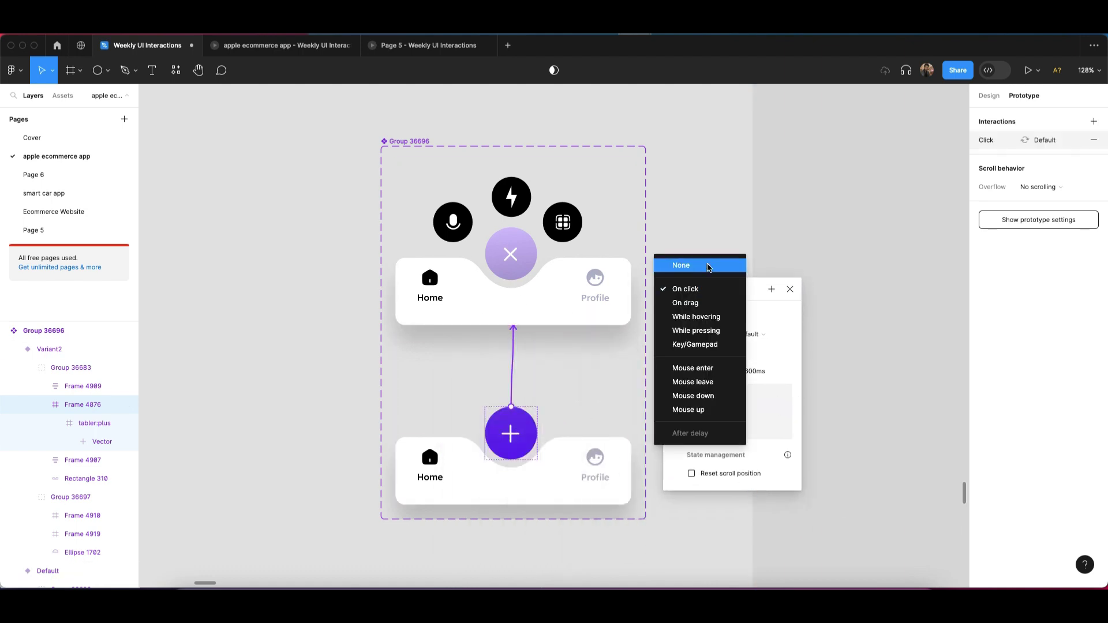
pyautogui.click(710, 287)
pyautogui.moveTo(725, 288); pyautogui.dragTo(725, 202)
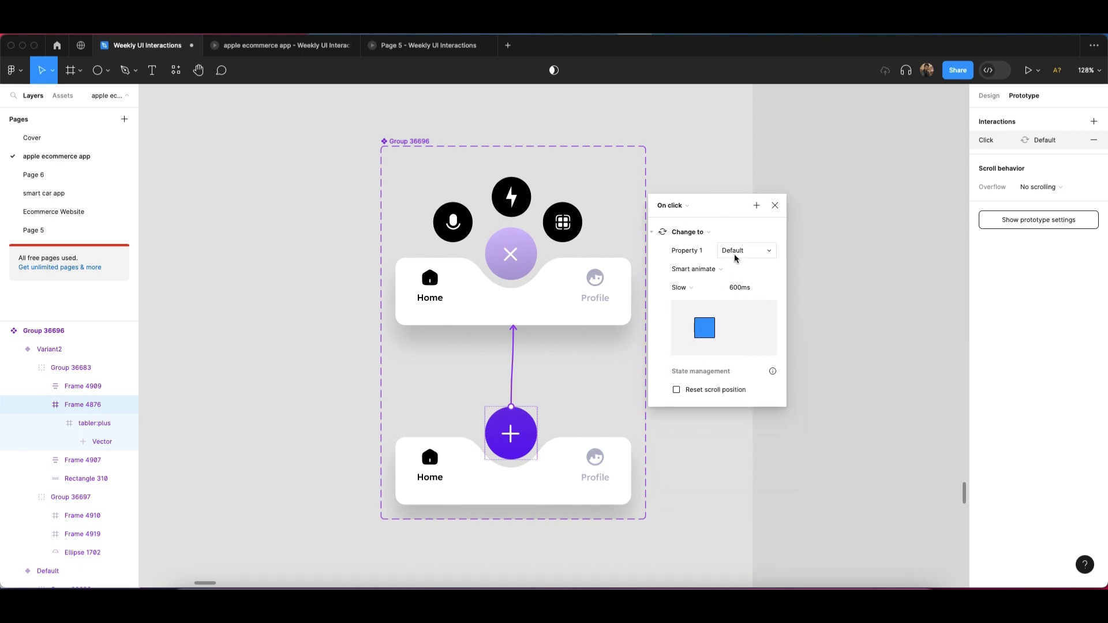
pyautogui.click(693, 290)
pyautogui.click(694, 290)
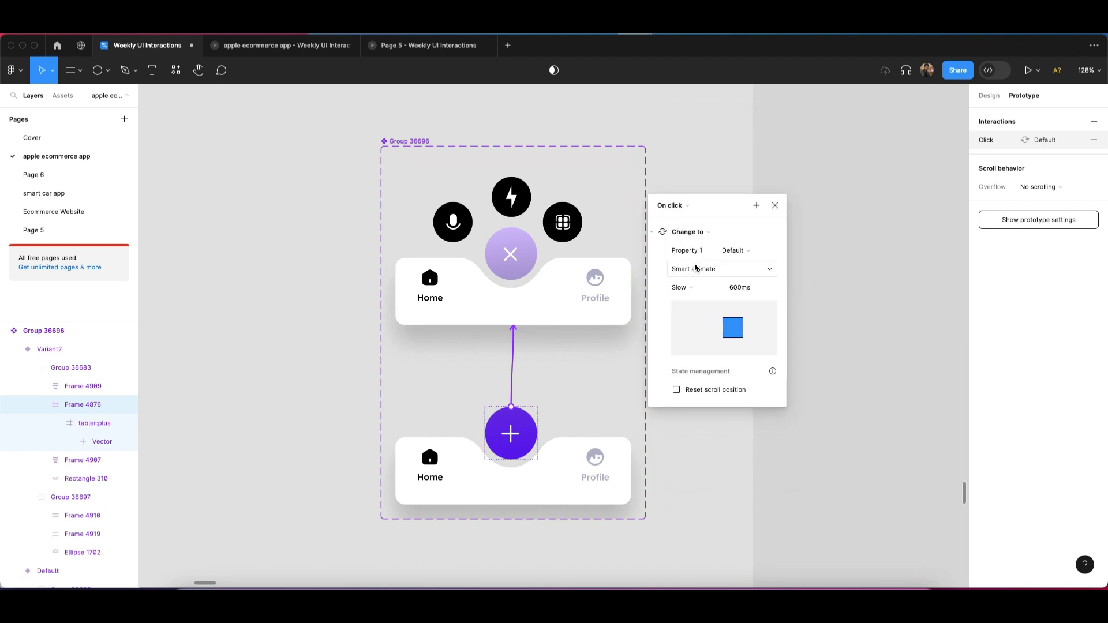
pyautogui.click(681, 208)
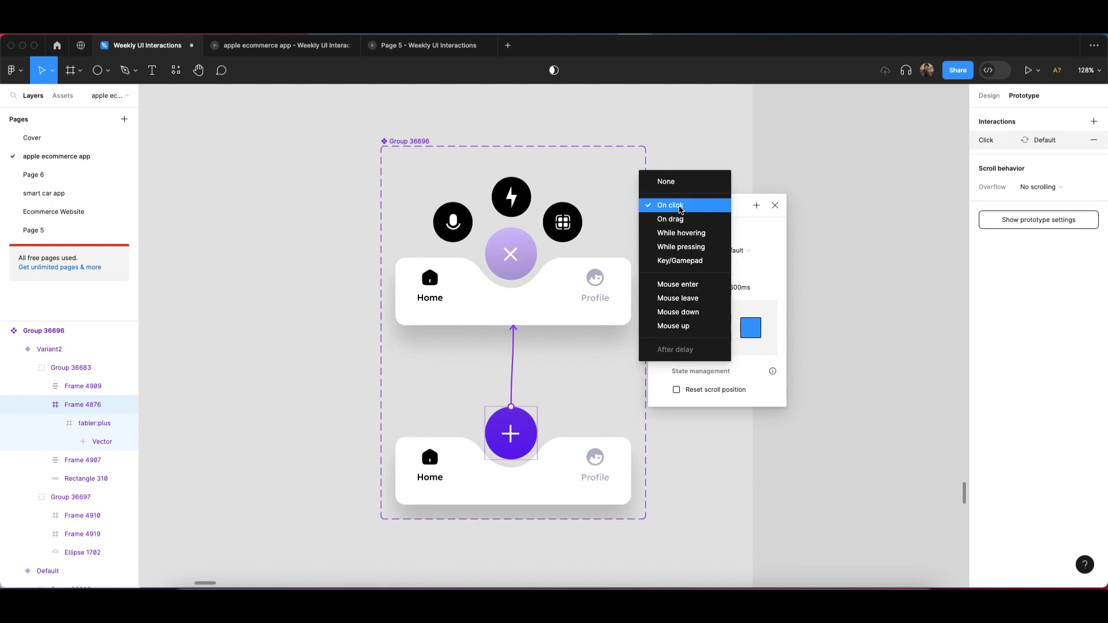
pyautogui.click(681, 209)
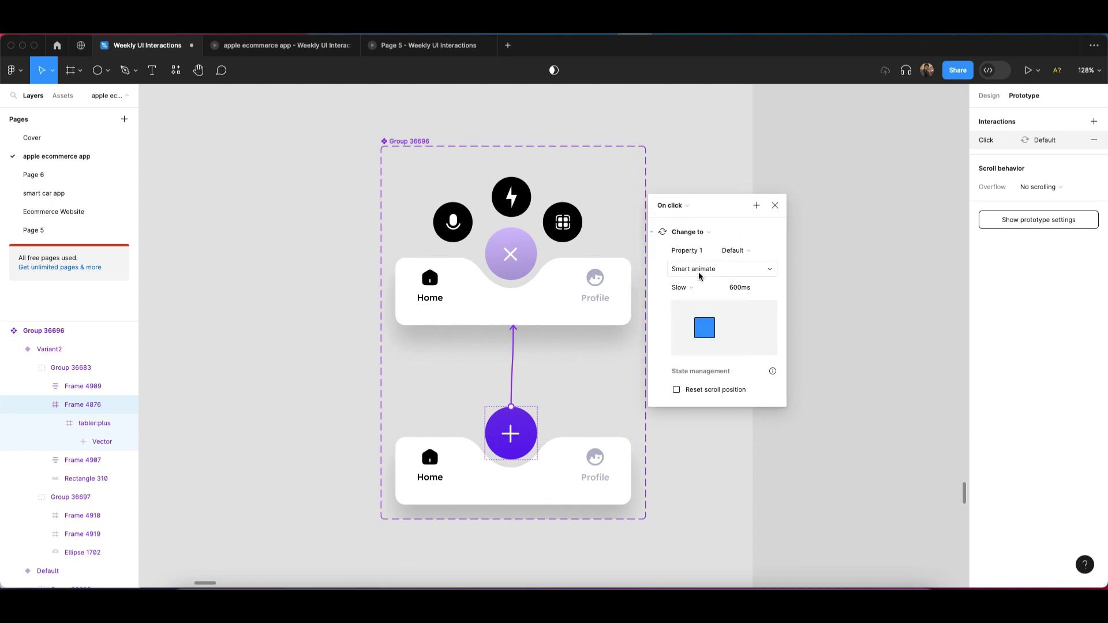
# - Set the plus button's transition to Smart animate with the Slow curve and a duration of 800 ms
pyautogui.click(695, 270)
pyautogui.click(695, 269)
pyautogui.click(686, 279)
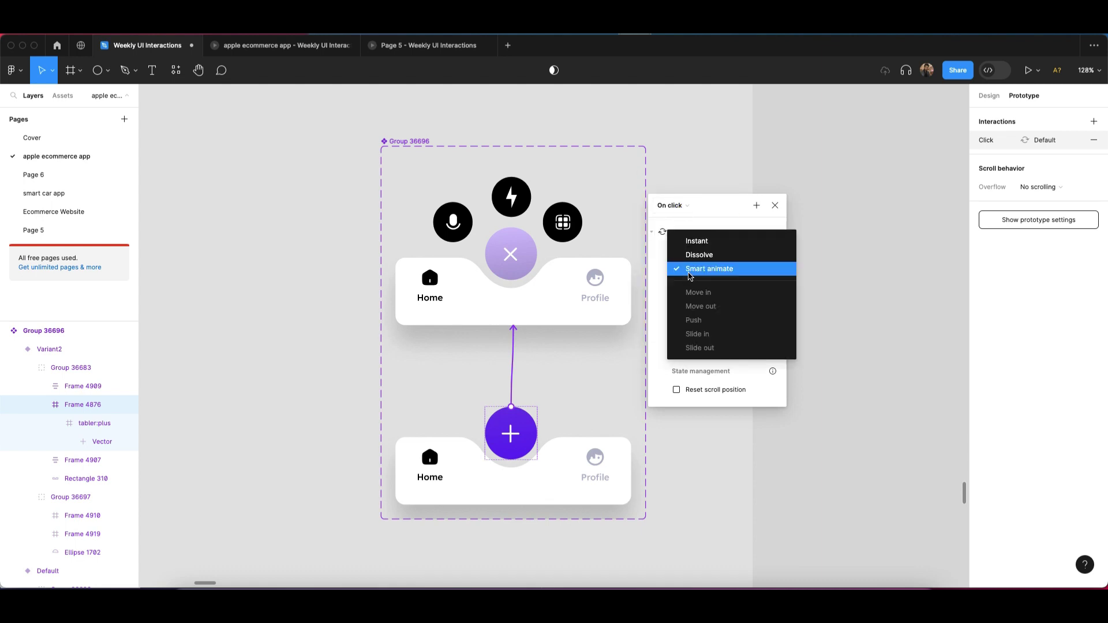
pyautogui.click(690, 276)
pyautogui.click(696, 290)
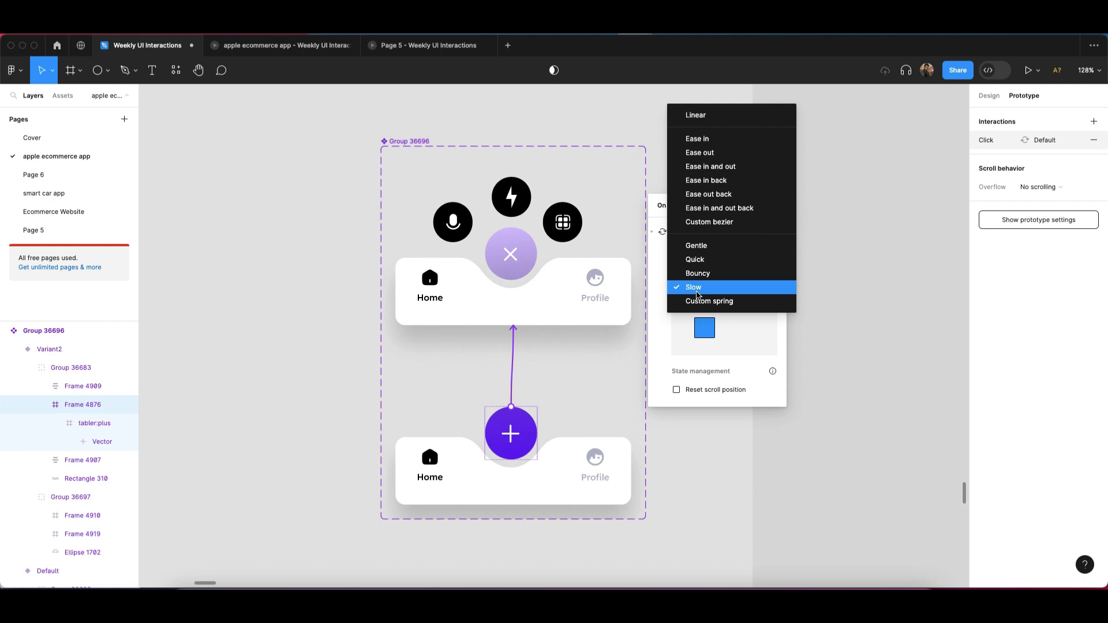
pyautogui.click(697, 289)
pyautogui.click(697, 287)
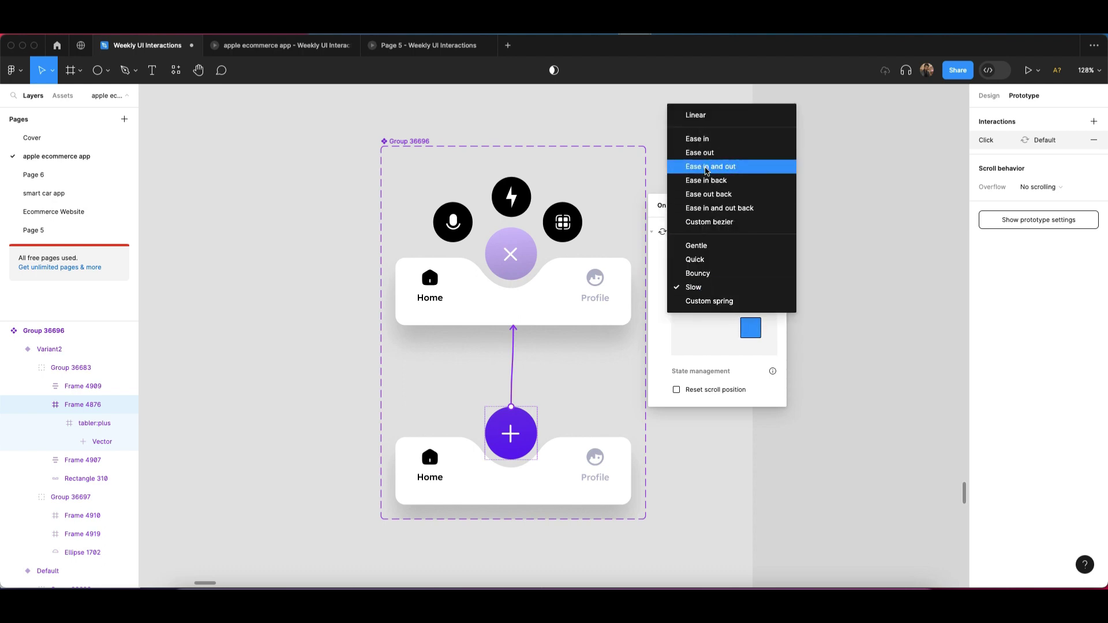
pyautogui.click(695, 287)
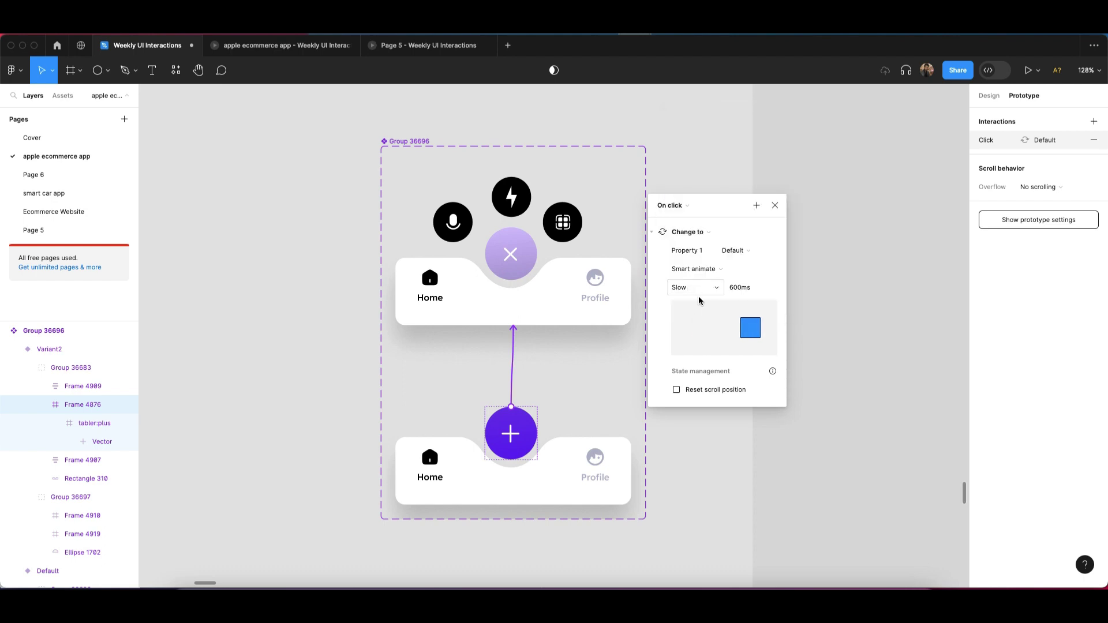
pyautogui.click(729, 287)
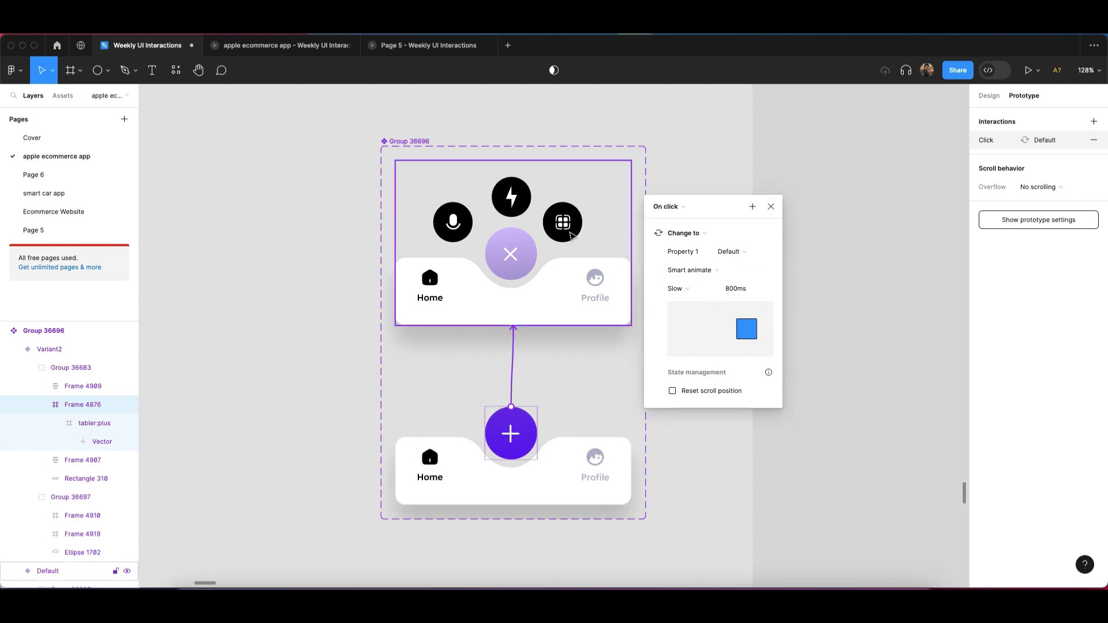
# - Connect the Default variant's cross button to Variant2 with an On click, Smart animate interaction using Slow at 800 ms
pyautogui.click(504, 262)
pyautogui.click(504, 263)
pyautogui.click(522, 255)
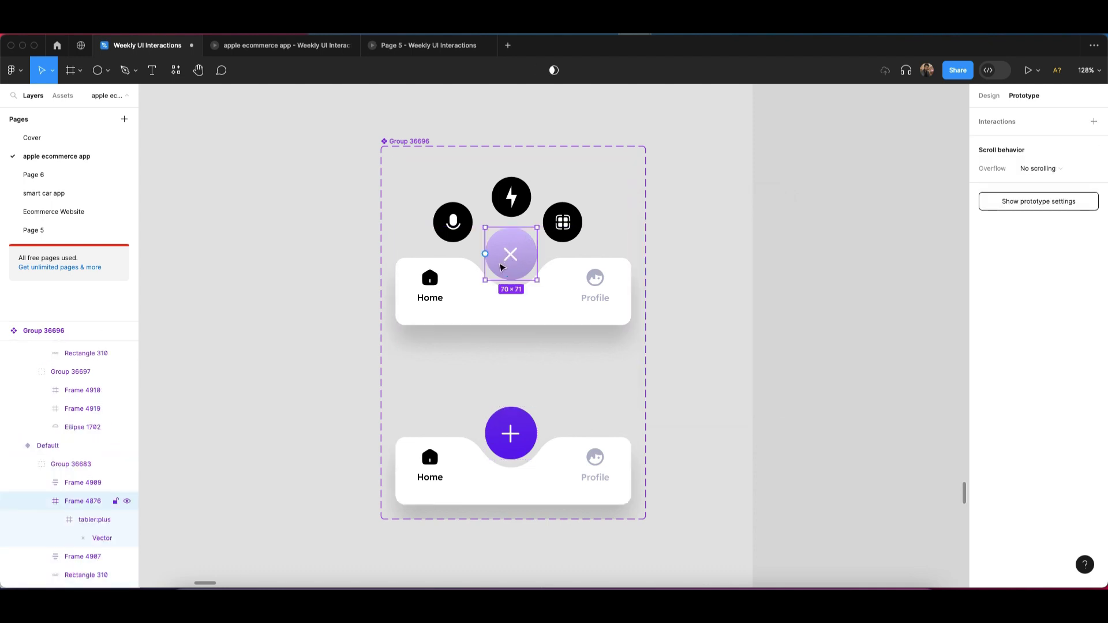
pyautogui.moveTo(485, 254); pyautogui.dragTo(493, 406)
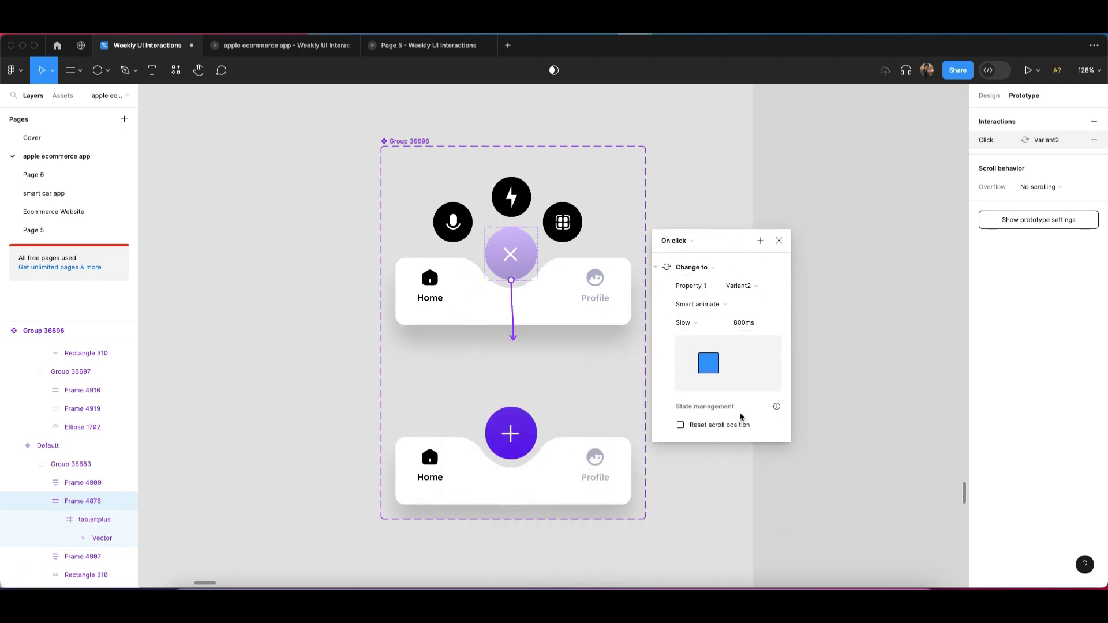
pyautogui.click(779, 241)
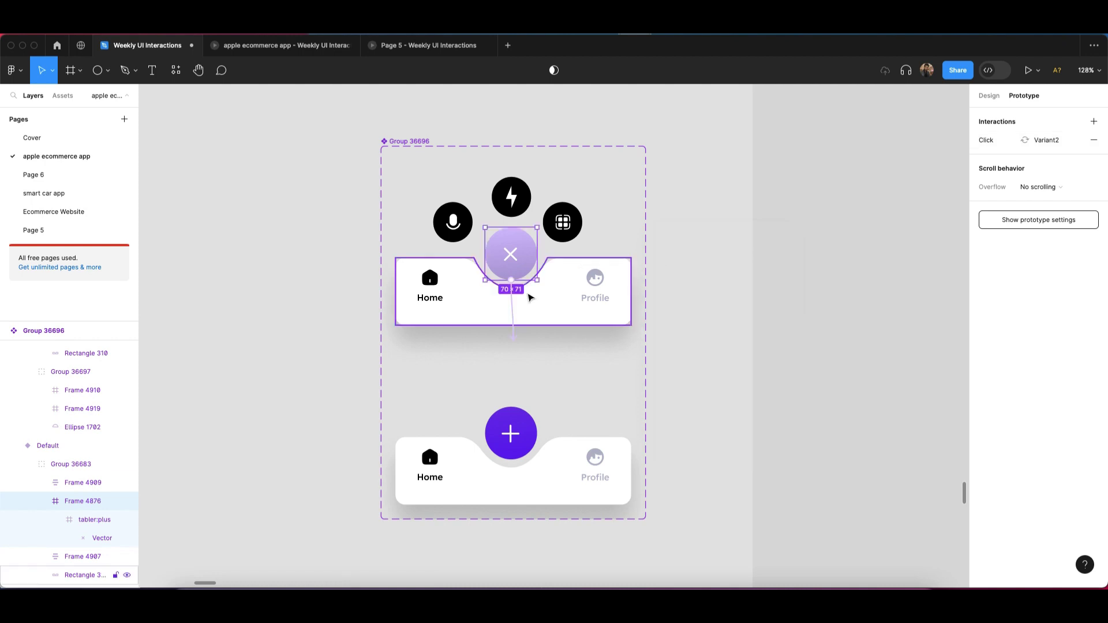
pyautogui.click(655, 205)
pyautogui.click(527, 239)
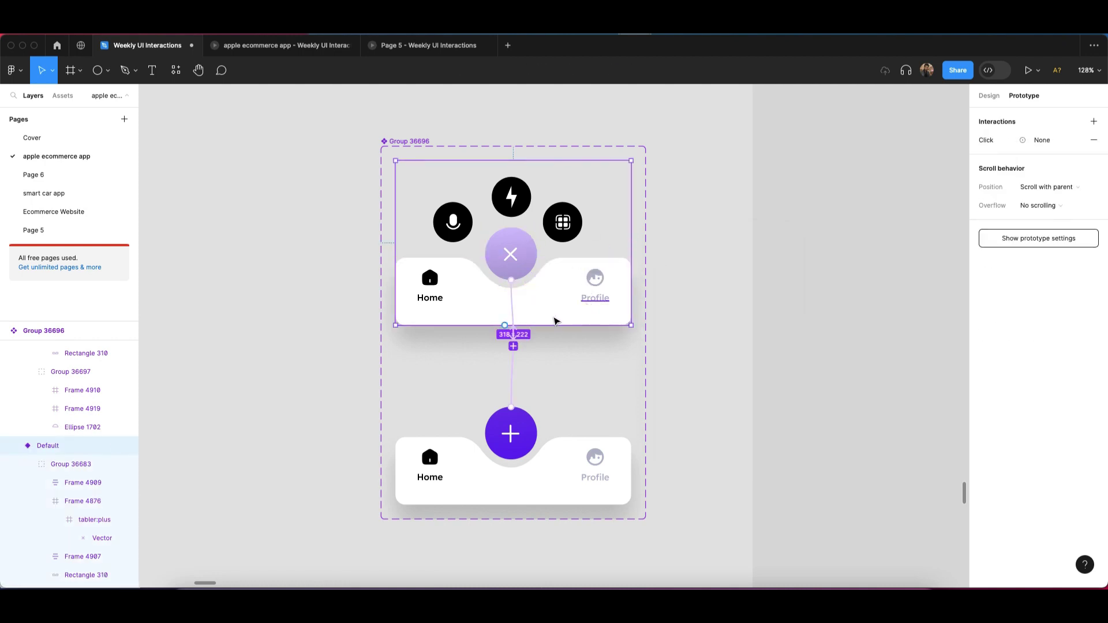
# - Paste a copy of Variant2 into the iPhone 13 mini - 35 frame and centre it horizontally
pyautogui.scroll(-2, 369, 332)
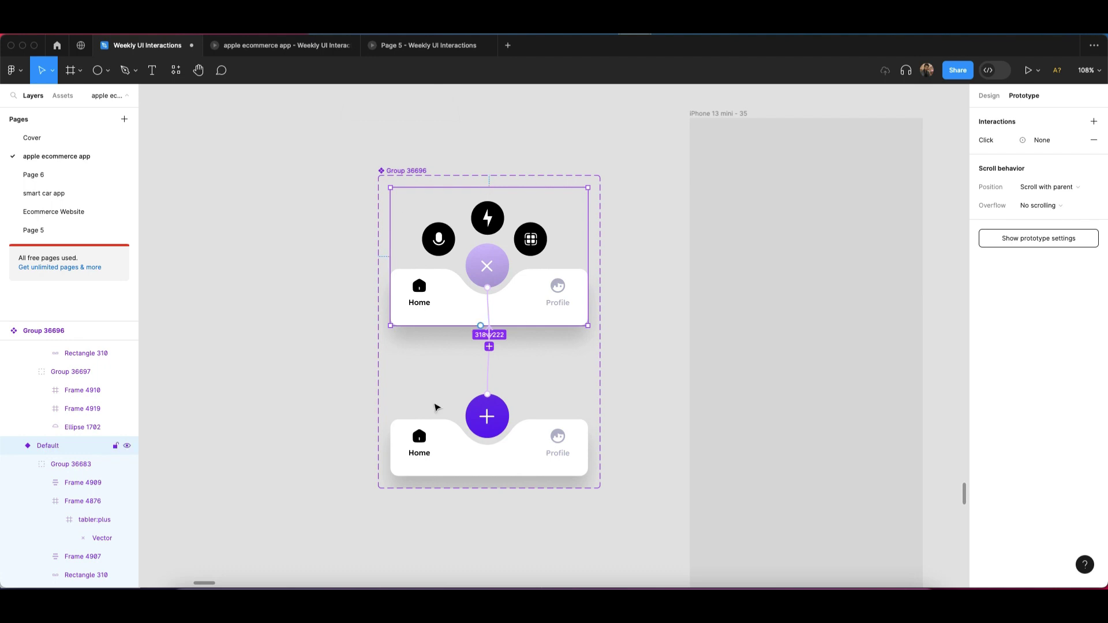
pyautogui.click(437, 463)
pyautogui.scroll(-2, 524, 391)
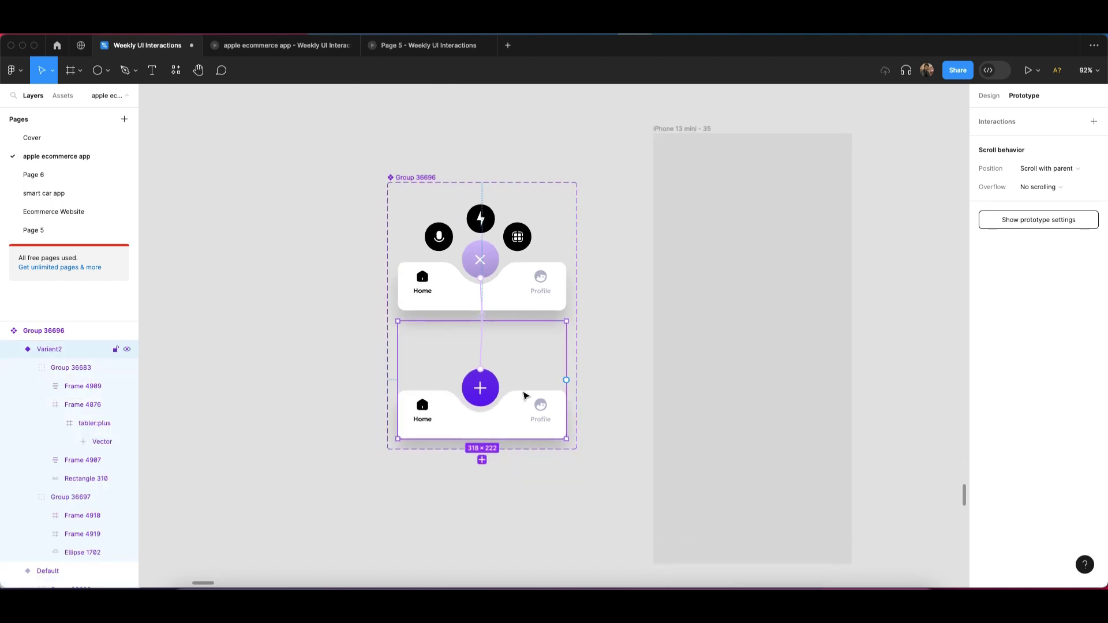
pyautogui.click(587, 324)
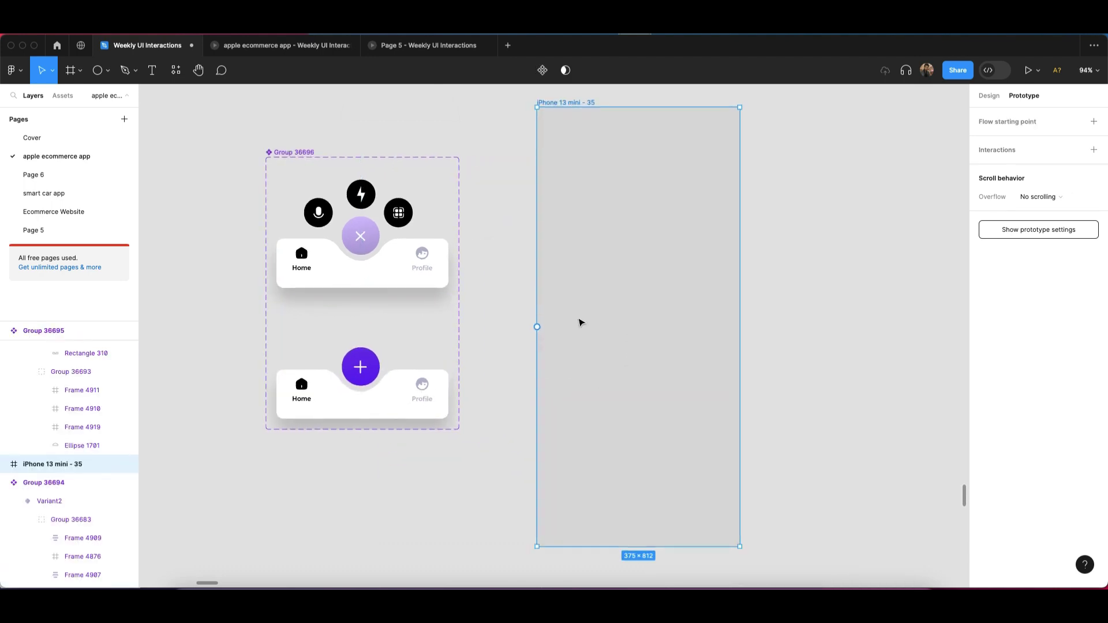
pyautogui.press('super+v')
pyautogui.moveTo(630, 320)
pyautogui.mouseDown()
pyautogui.moveTo(633, 306)
pyautogui.moveTo(618, 313)
pyautogui.mouseUp()
pyautogui.click(623, 214)
pyautogui.hscroll(1, 623, 214)
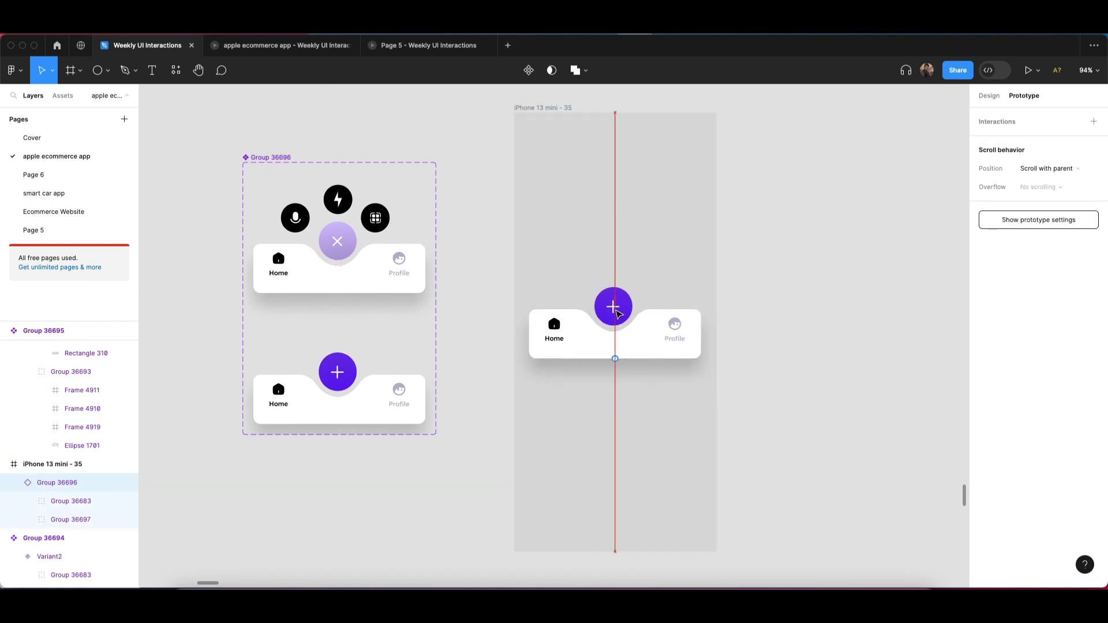
# - Preview the iPhone 13 mini - 35 frame and test opening and closing the radial menu with the centre button
pyautogui.click(611, 195)
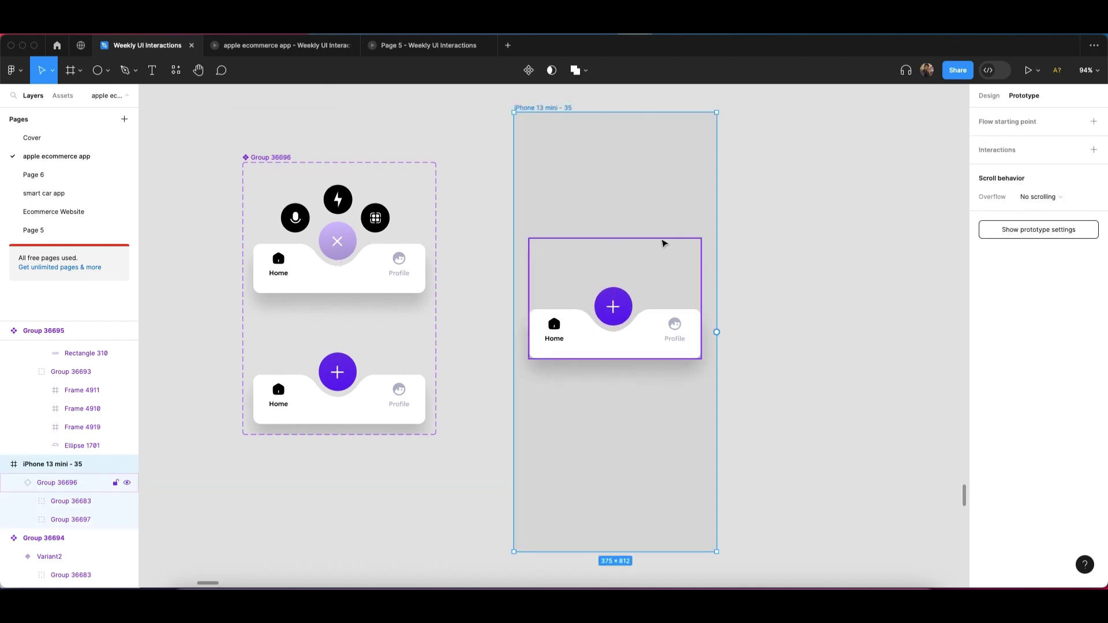
pyautogui.hotkey('shift', 'space')
pyautogui.moveTo(669, 102); pyautogui.dragTo(660, 104)
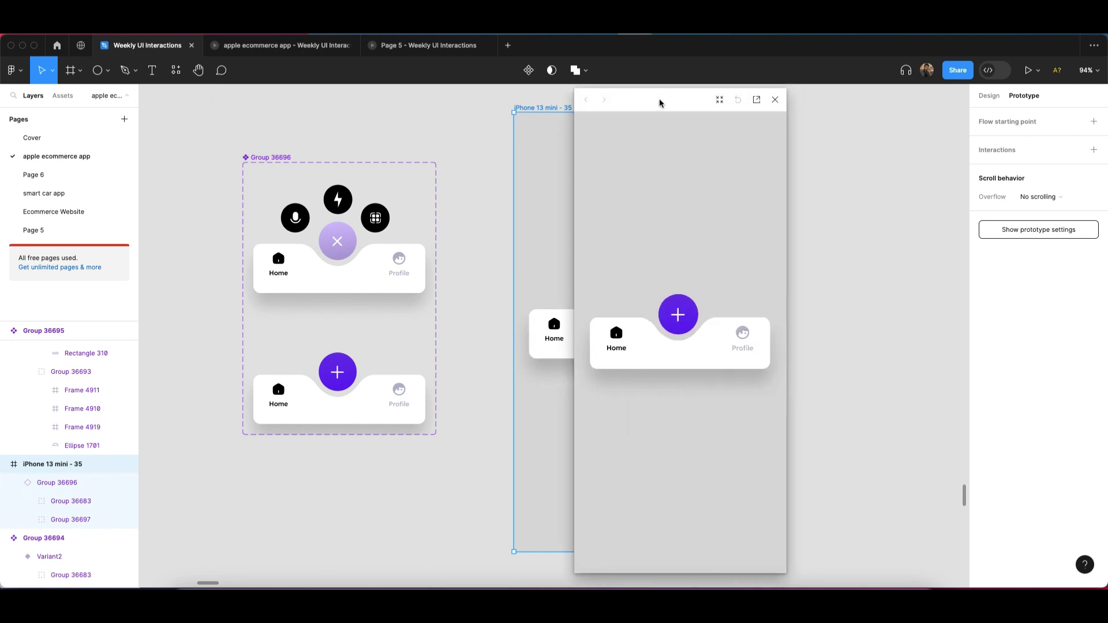
pyautogui.click(687, 309)
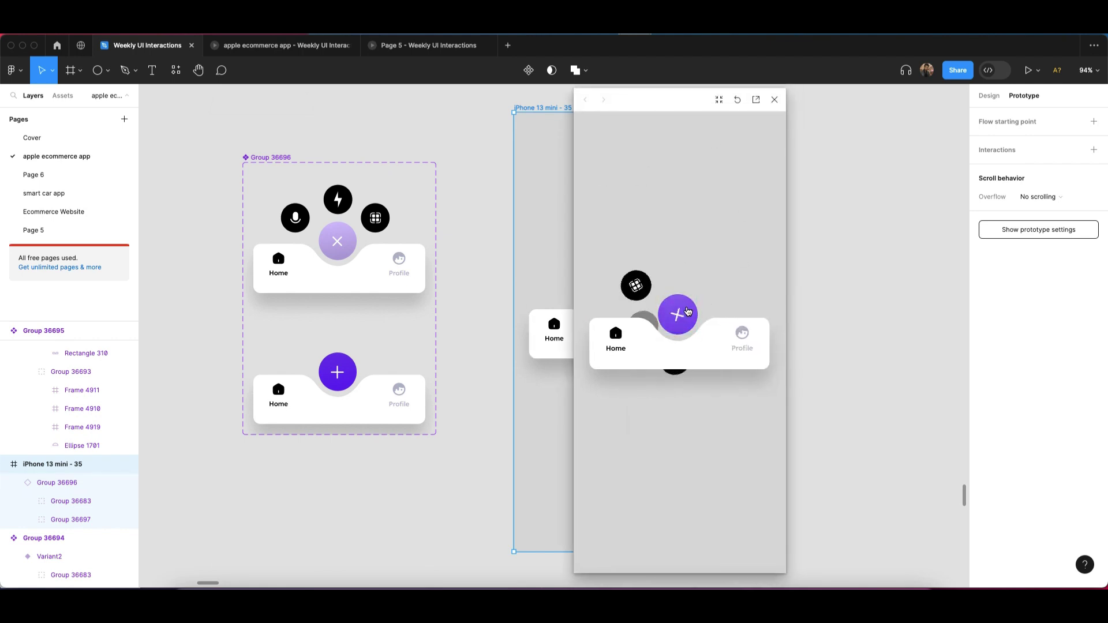
pyautogui.click(688, 311)
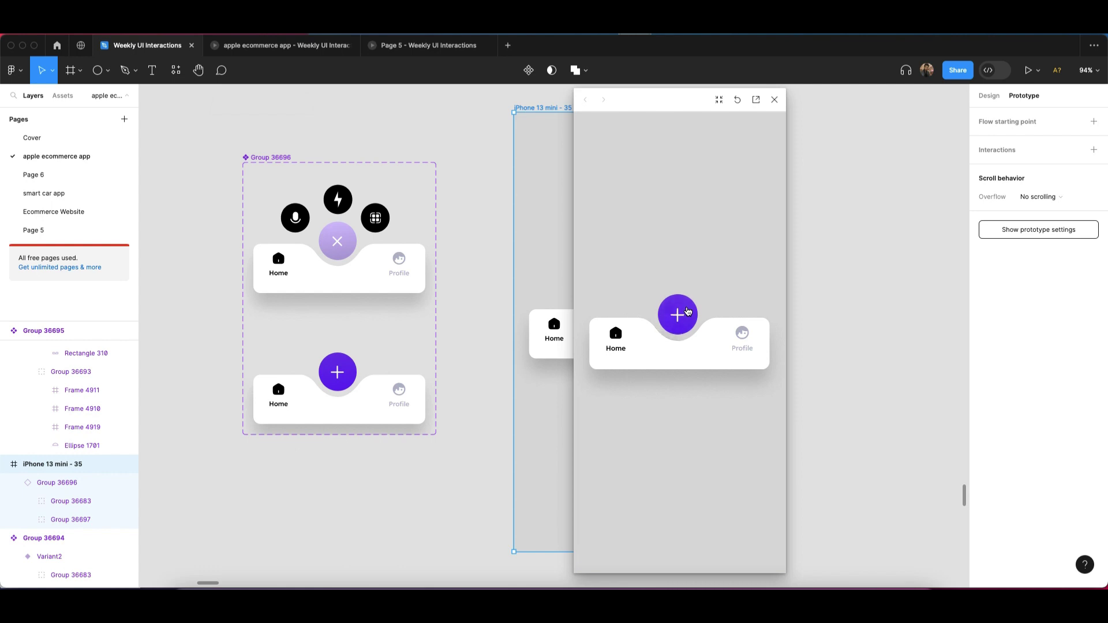
pyautogui.click(688, 311)
pyautogui.click(688, 311)
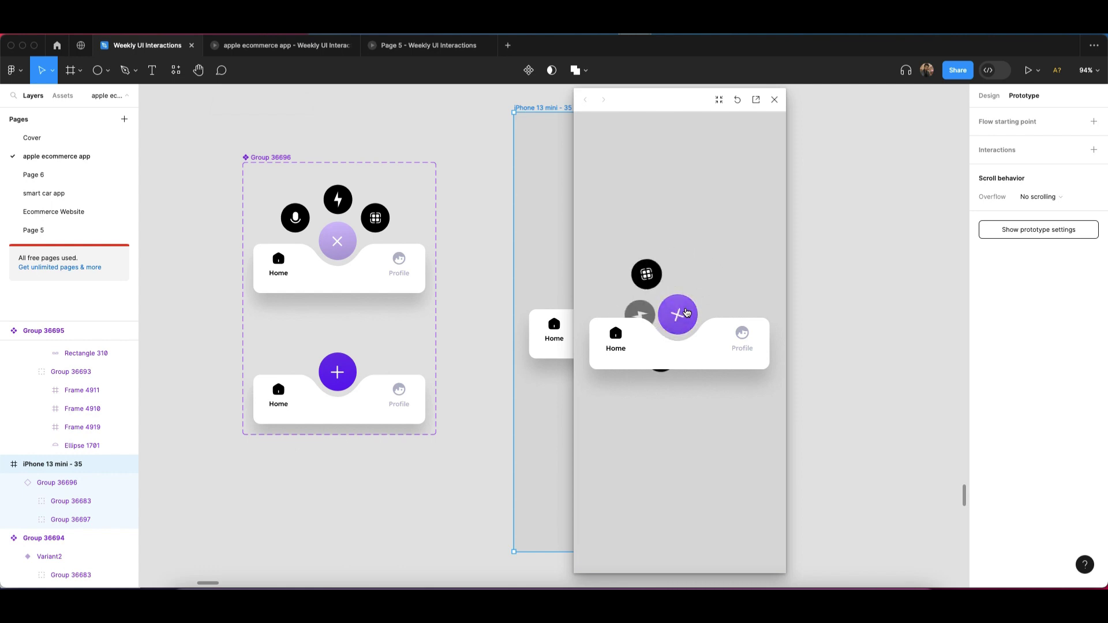
pyautogui.click(687, 312)
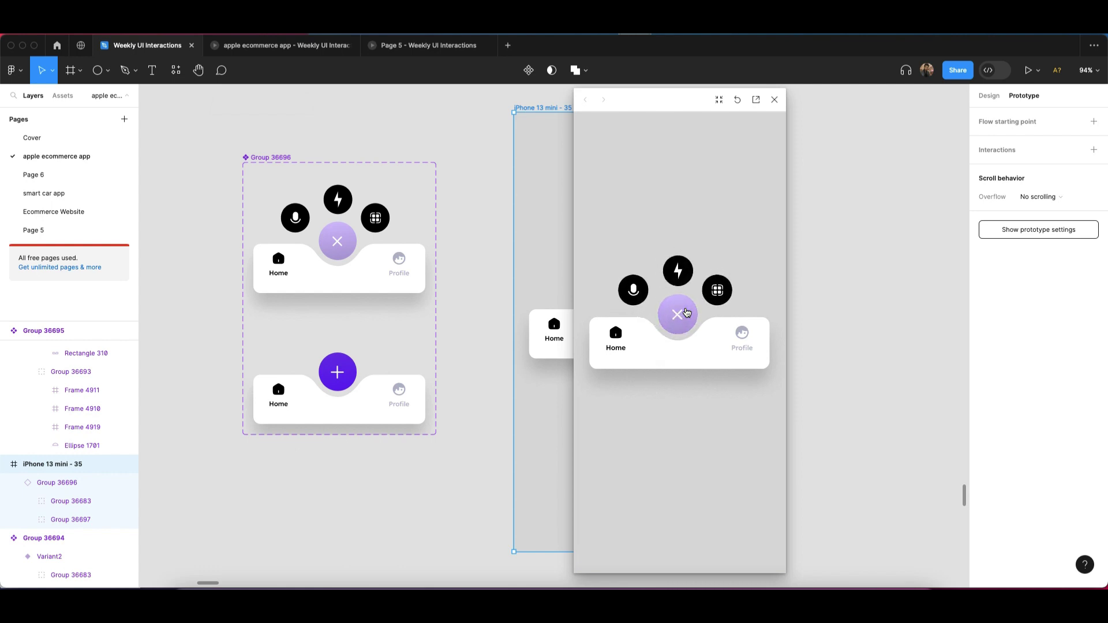